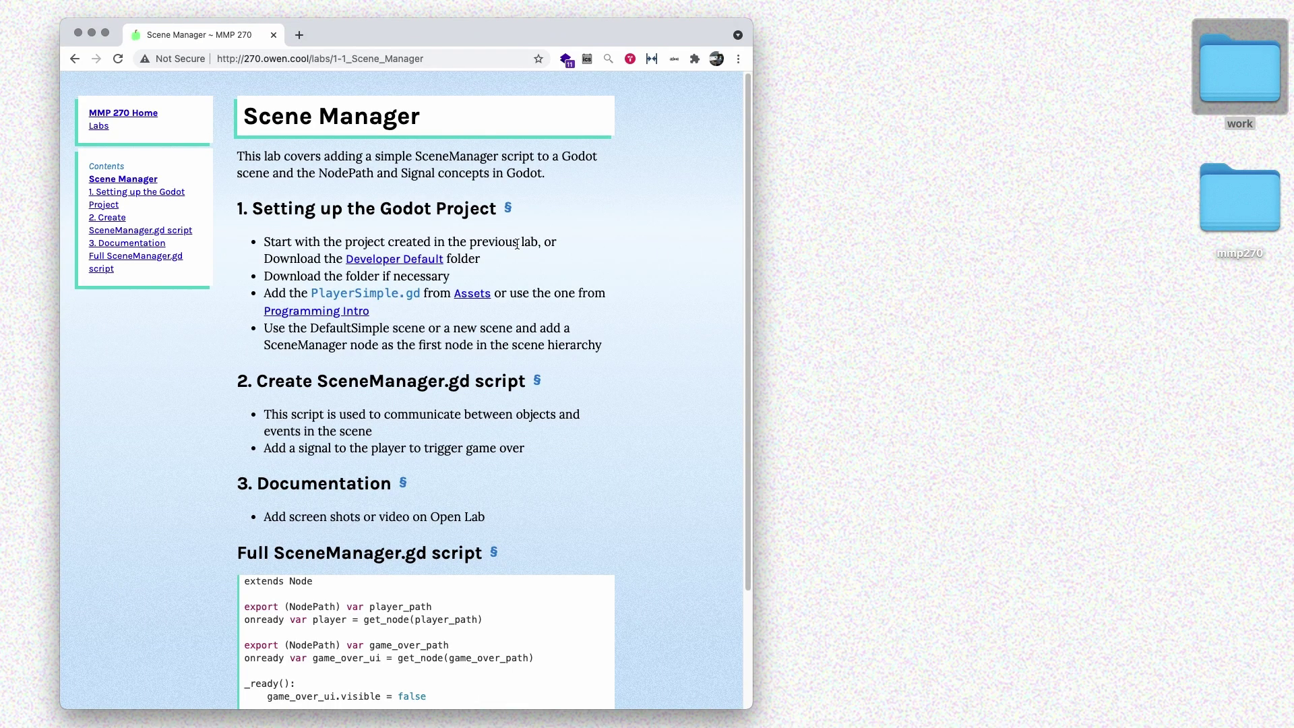
Step: Open the mmp270 folder on the desktop and go to the Programming_Intro project inside its Developer folder
click(1202, 252)
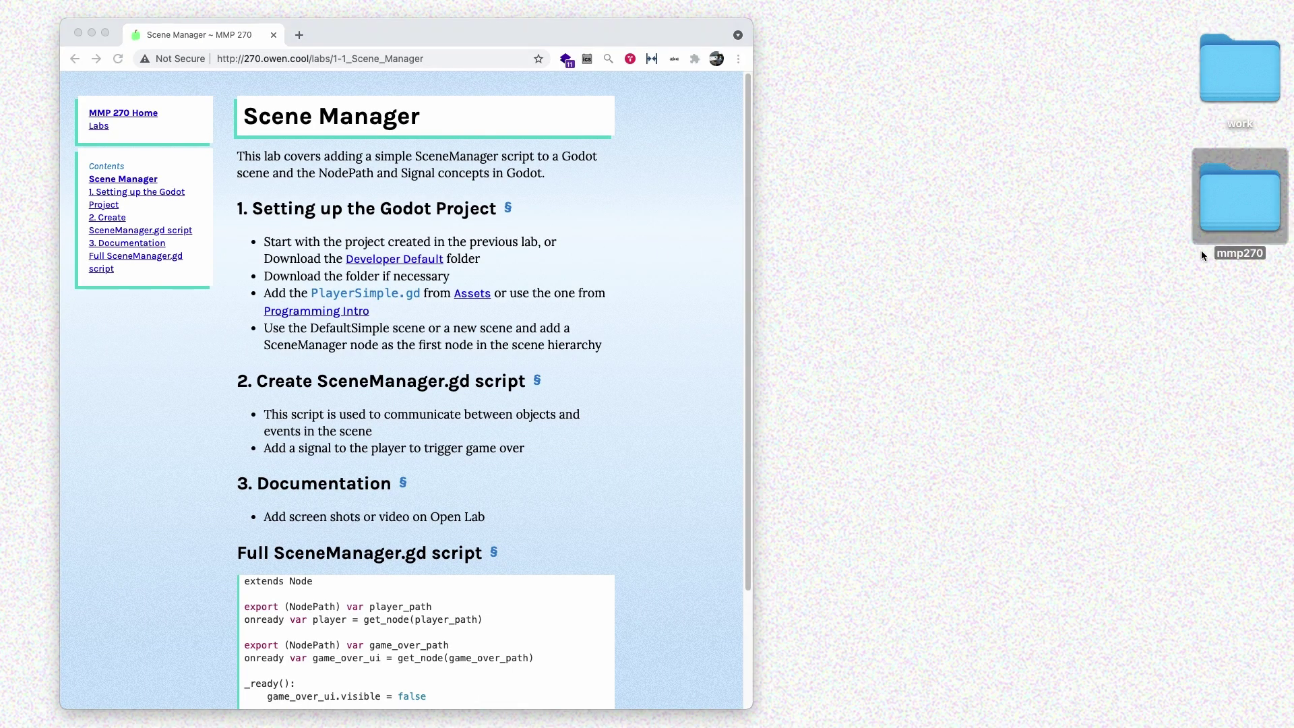
double_click(1225, 220)
click(481, 447)
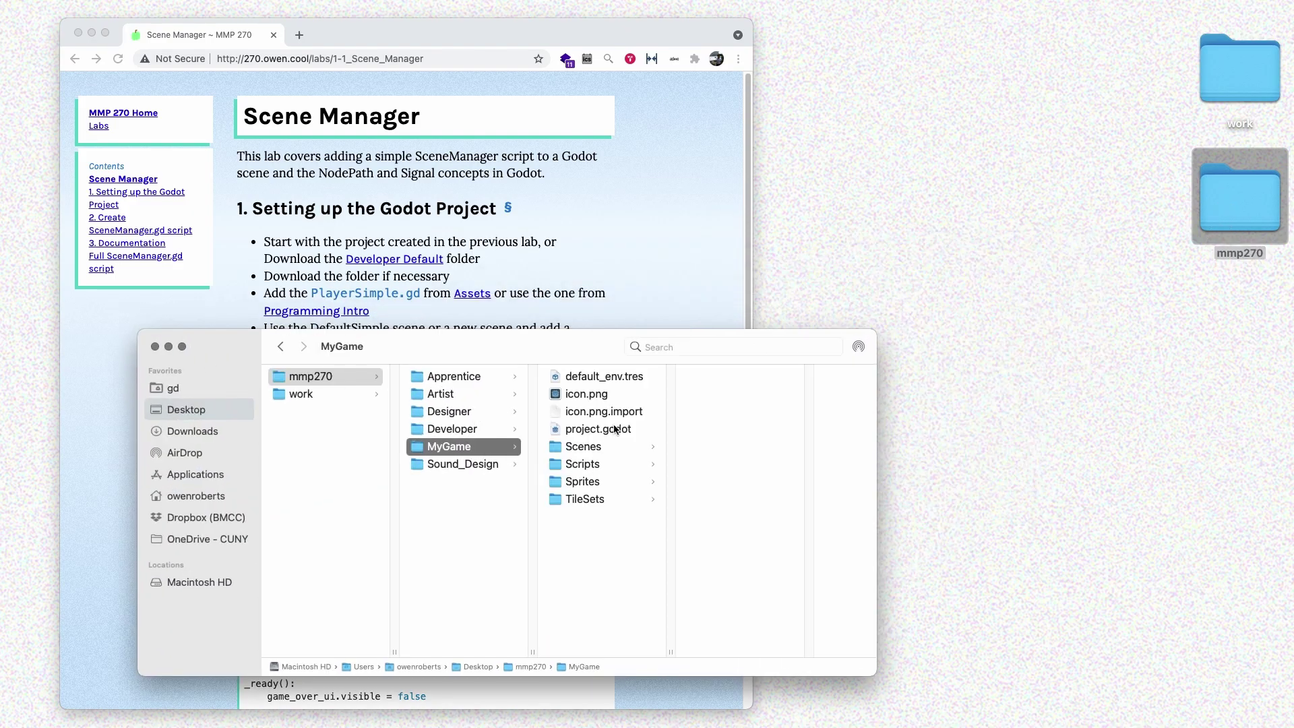
click(471, 430)
click(615, 378)
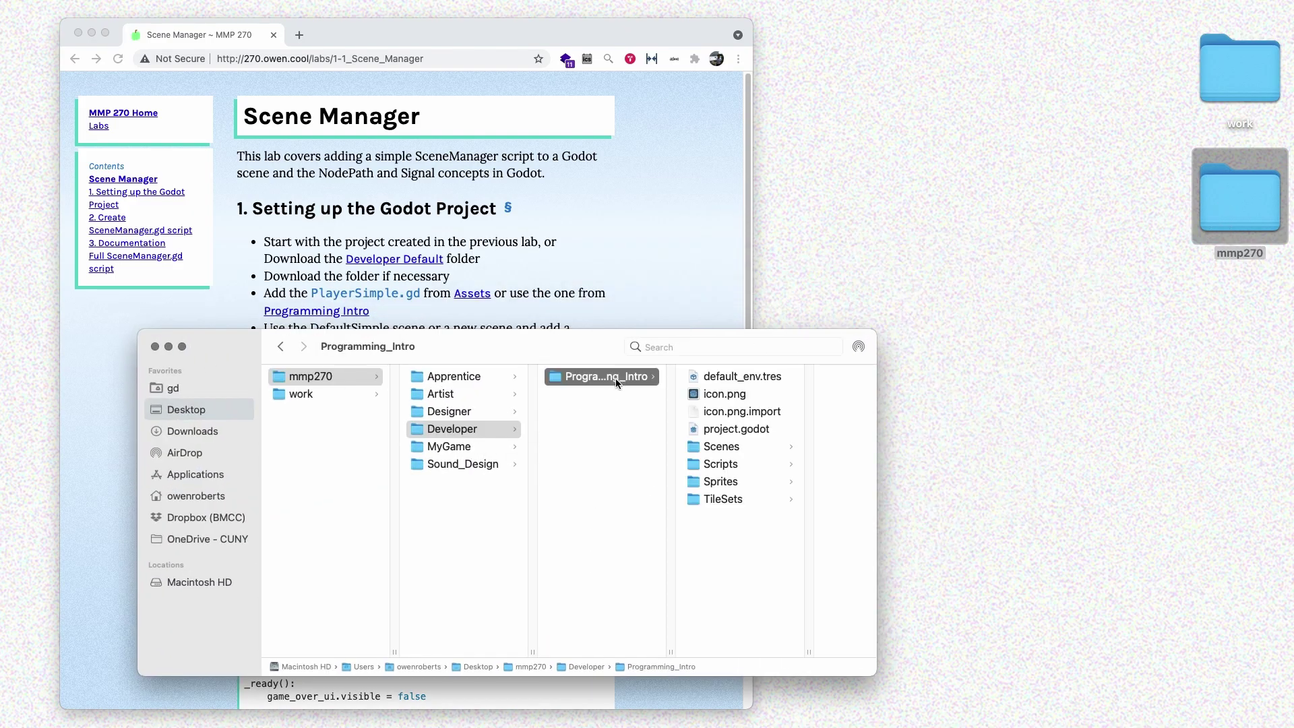
Step: Look through the Scripts, Sprites and TileSets folders of the Programming_Intro project
drag(565, 358, 550, 368)
click(715, 472)
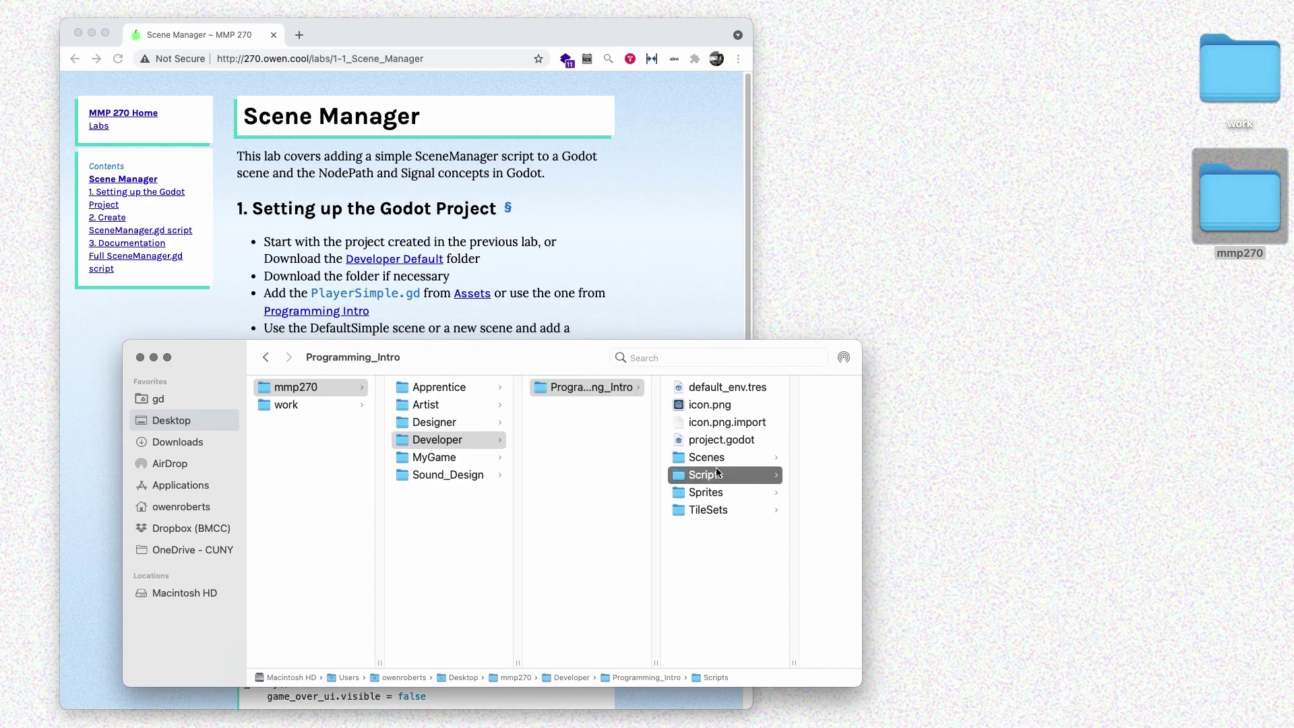
click(645, 465)
click(641, 474)
click(636, 492)
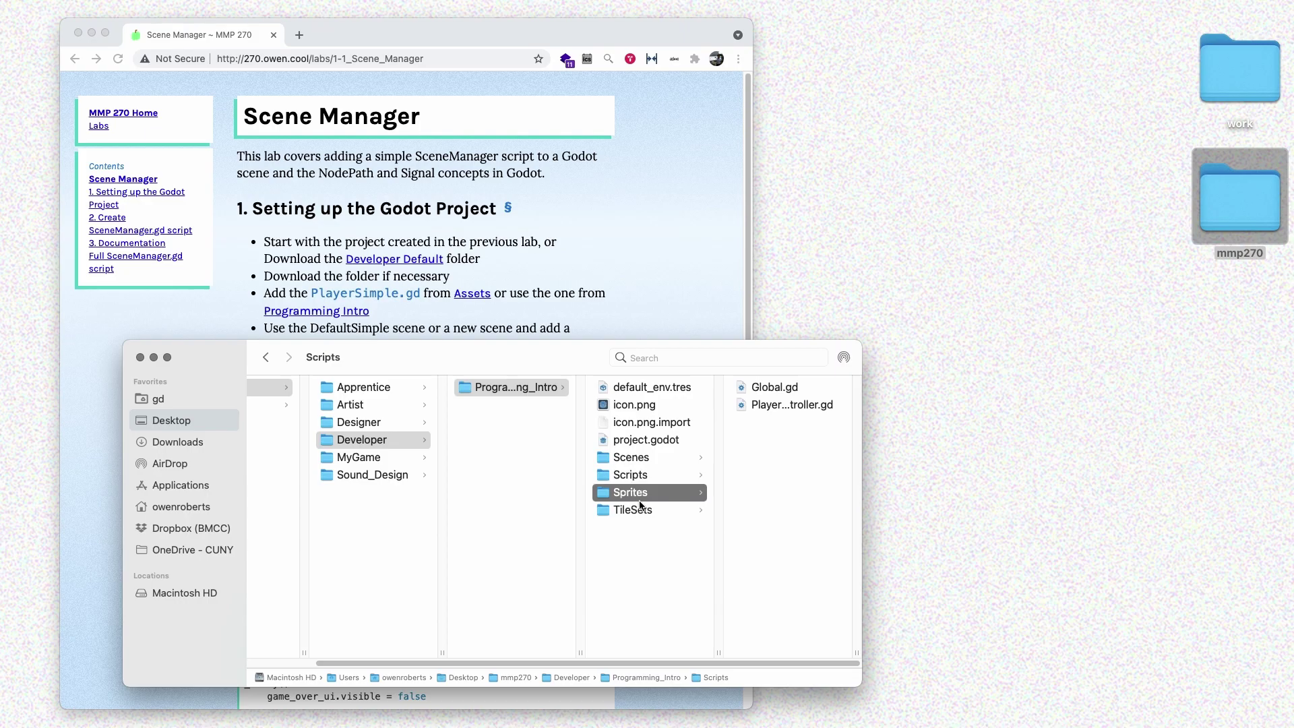
click(634, 509)
Step: Move the Developer_Default folder from Downloads into the Developer folder of mmp270
click(362, 440)
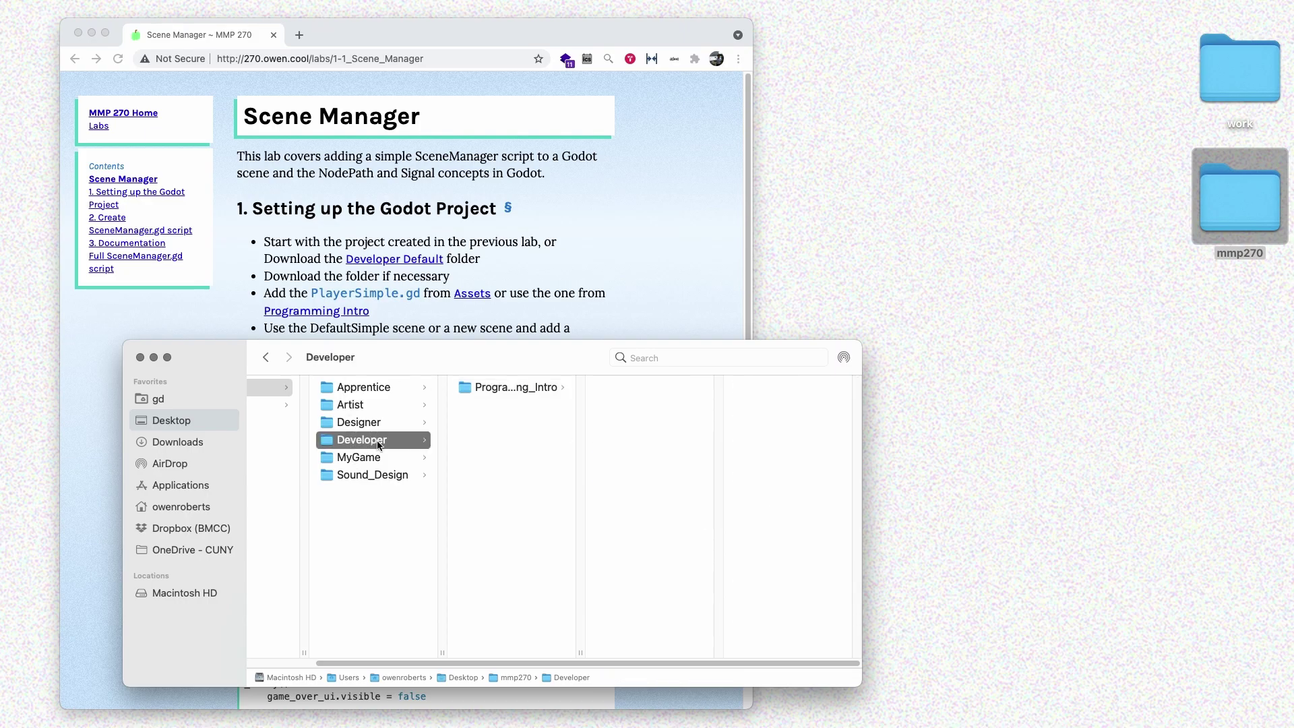
click(511, 298)
click(418, 267)
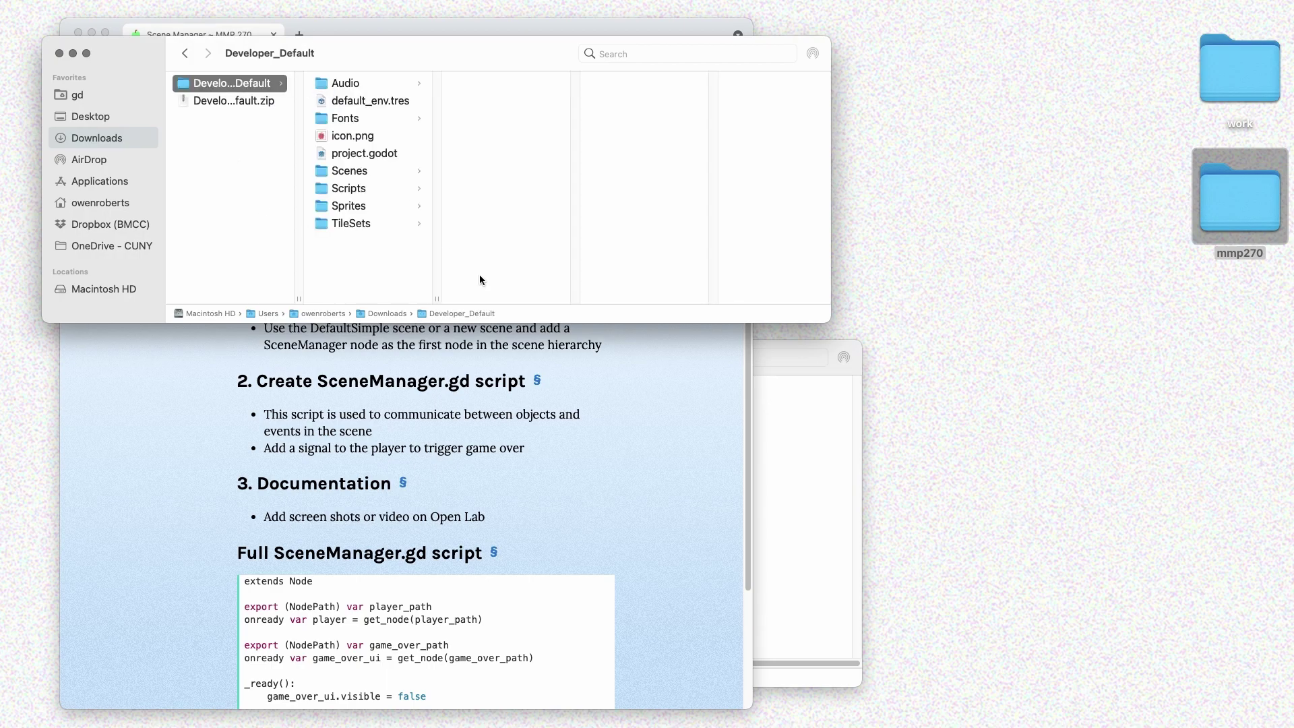
click(815, 425)
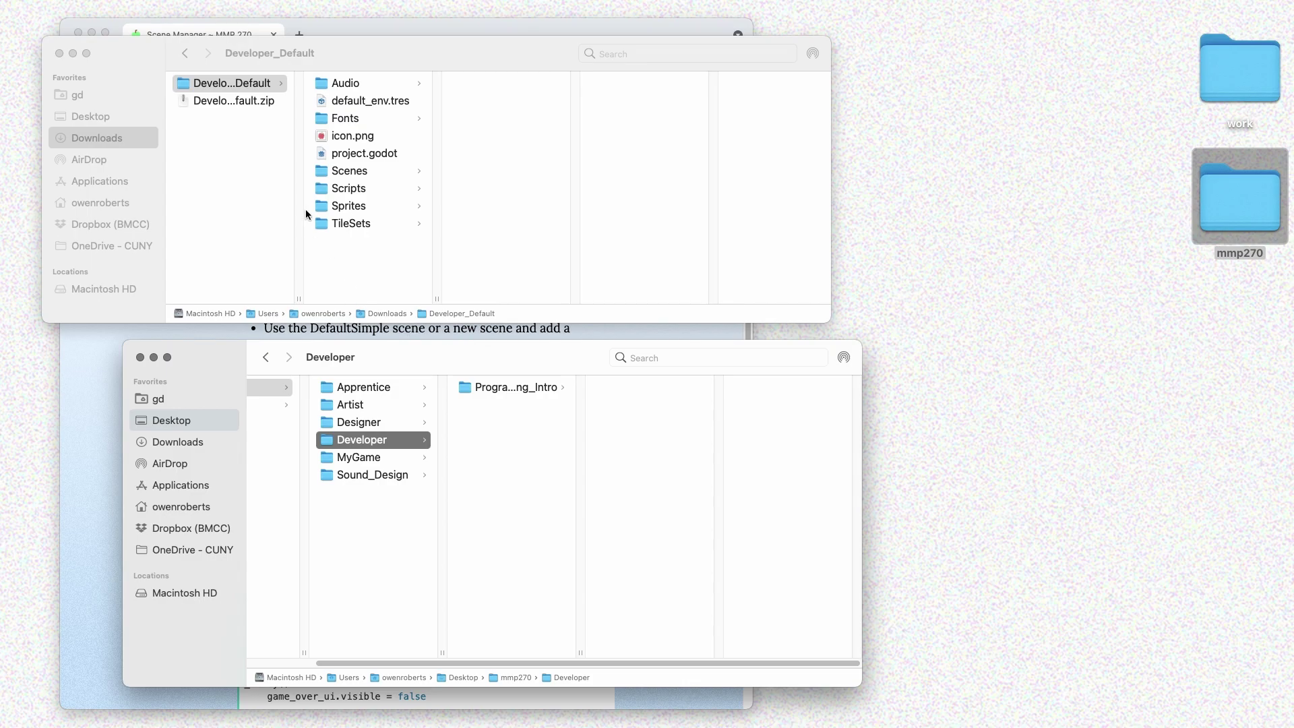
drag(253, 83, 567, 436)
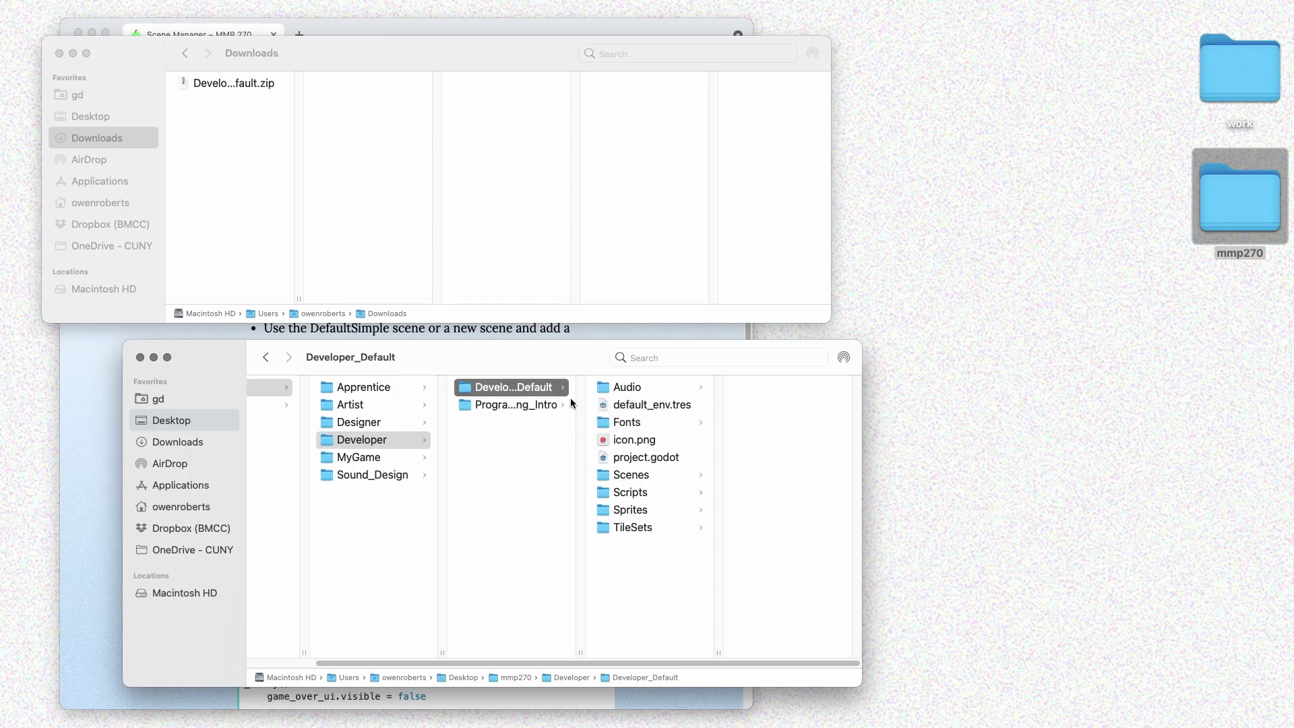
Step: Copy Global.gd and the player controller script from Programming_Intro's Scripts folder into the Scripts folder of Developer_Default
click(525, 404)
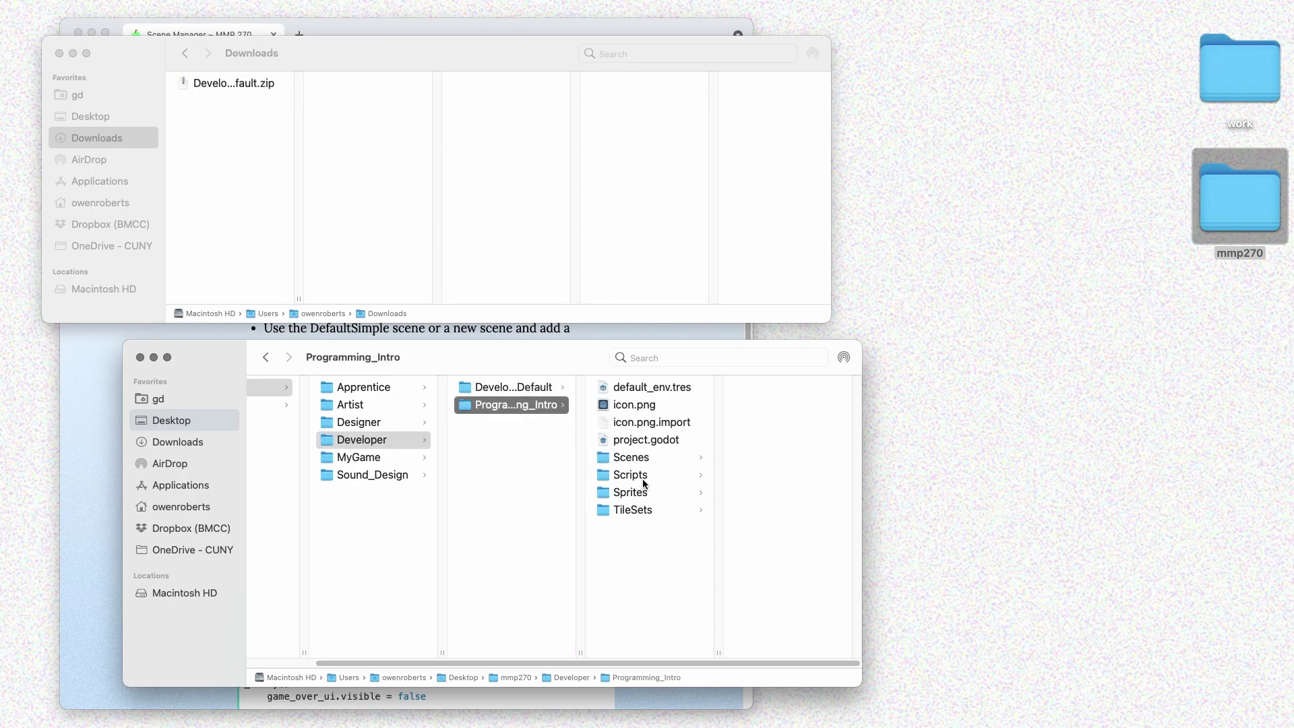
click(646, 480)
drag(745, 469, 767, 342)
right_click(603, 403)
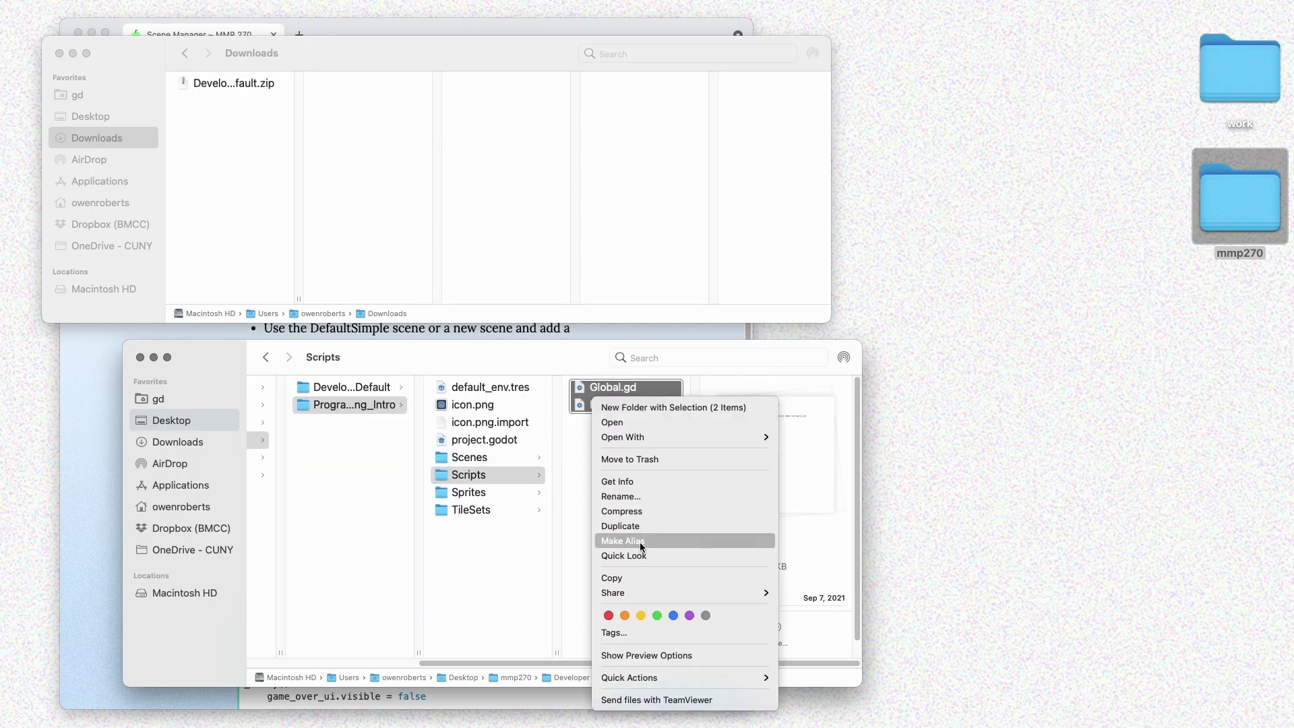
click(627, 579)
click(376, 390)
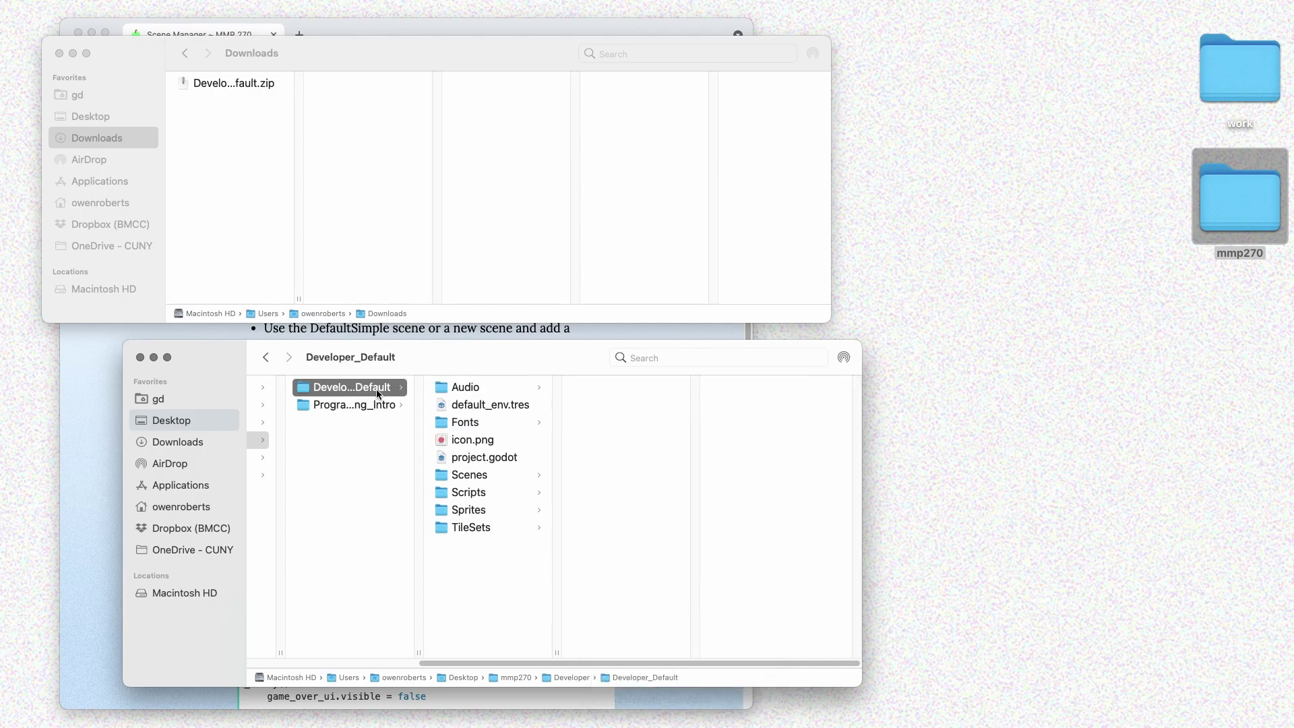
click(481, 492)
right_click(589, 451)
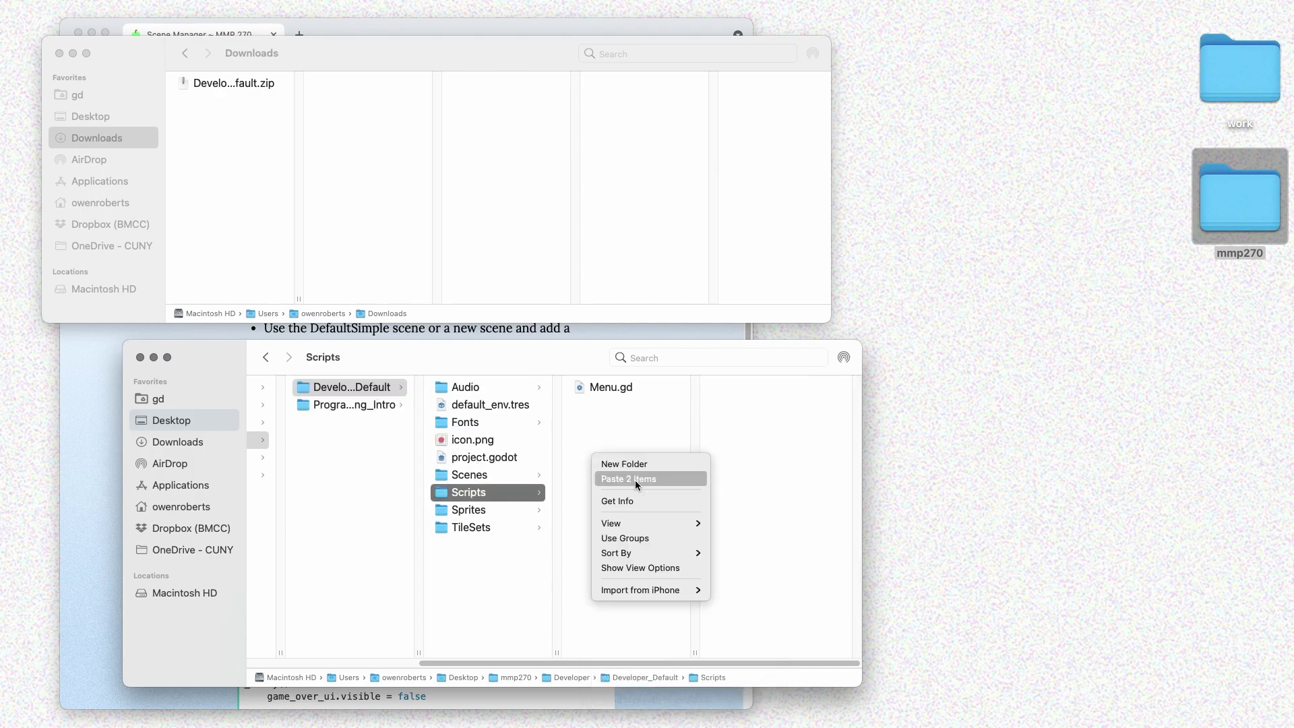
click(635, 479)
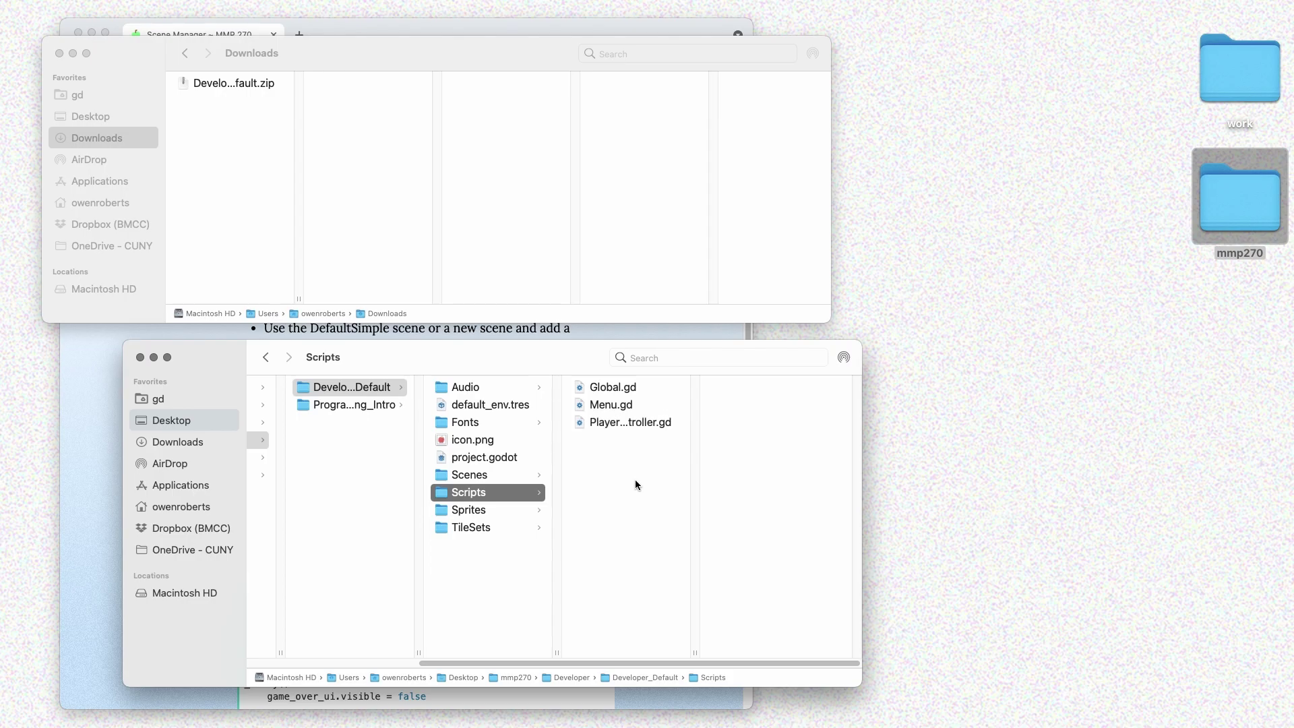
Step: Open the Developer_Default project in Godot, open the DefaultSimple.tscn scene and collapse its ParallaxBackground node
double_click(491, 462)
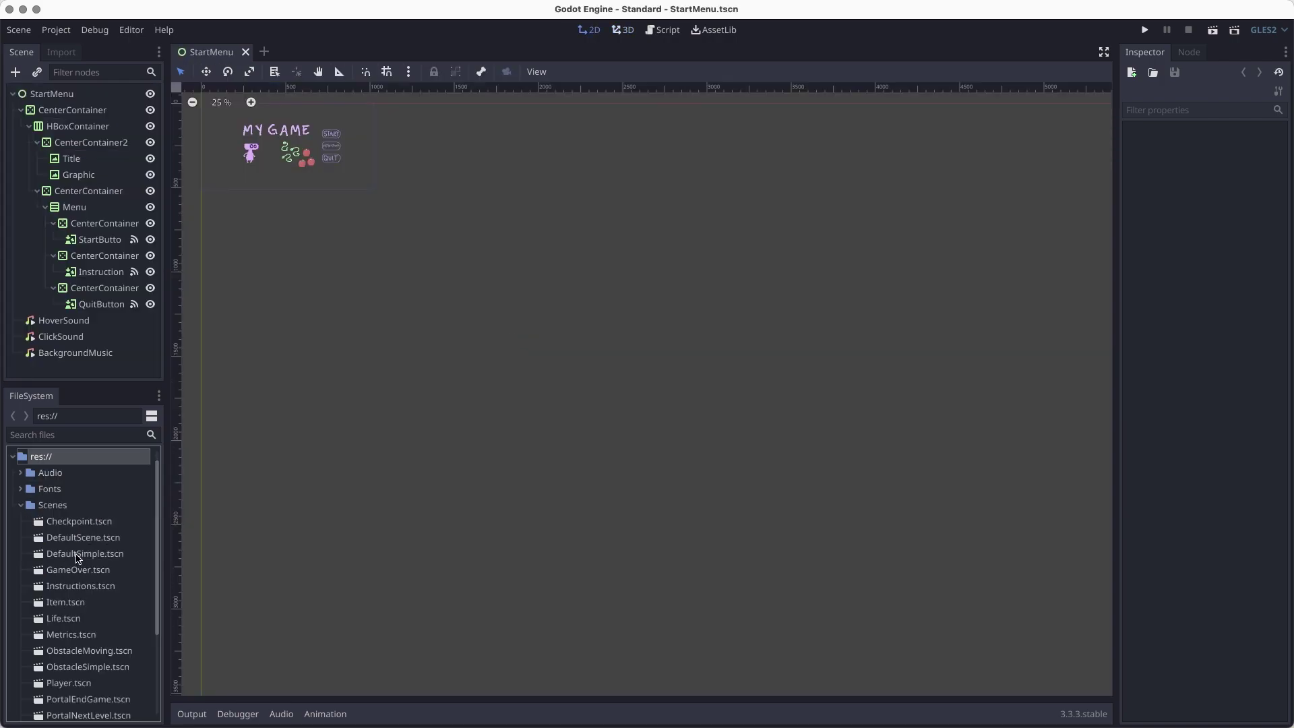
double_click(78, 555)
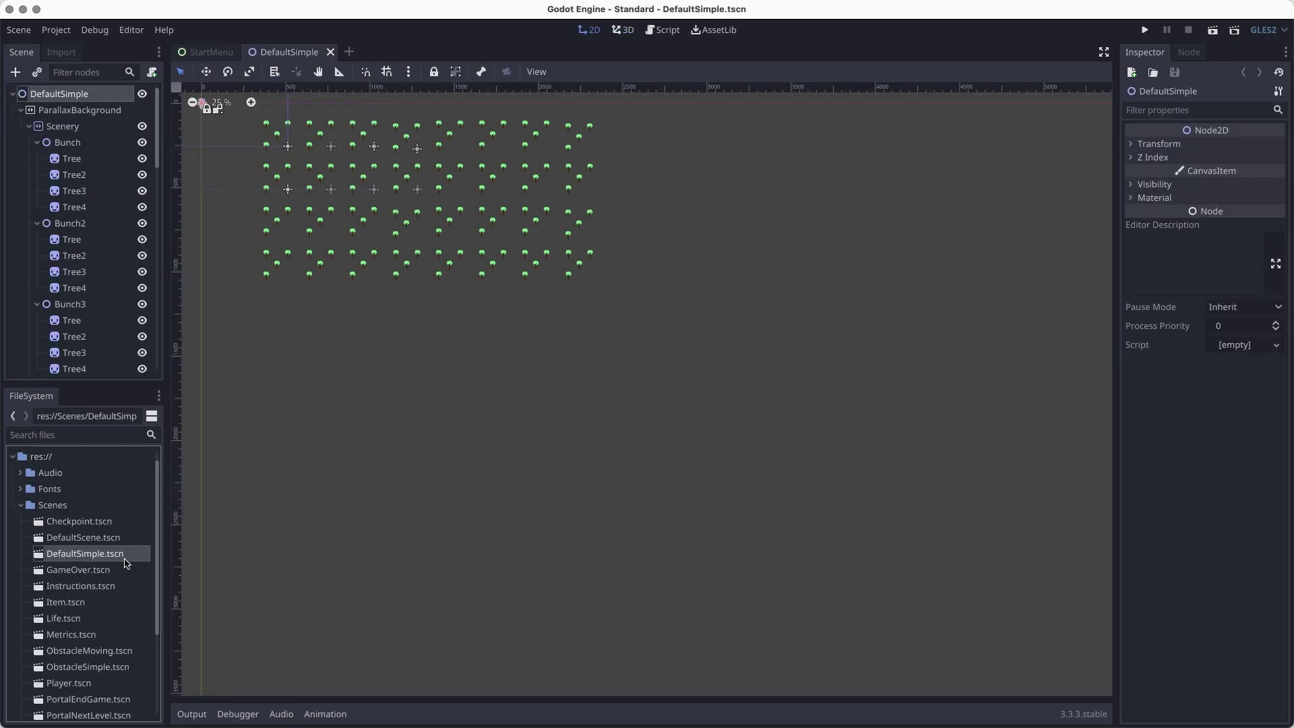
click(21, 111)
Step: Load PlayerController.gd from the project's Scripts folder as the Player node's script and save the scene
click(52, 128)
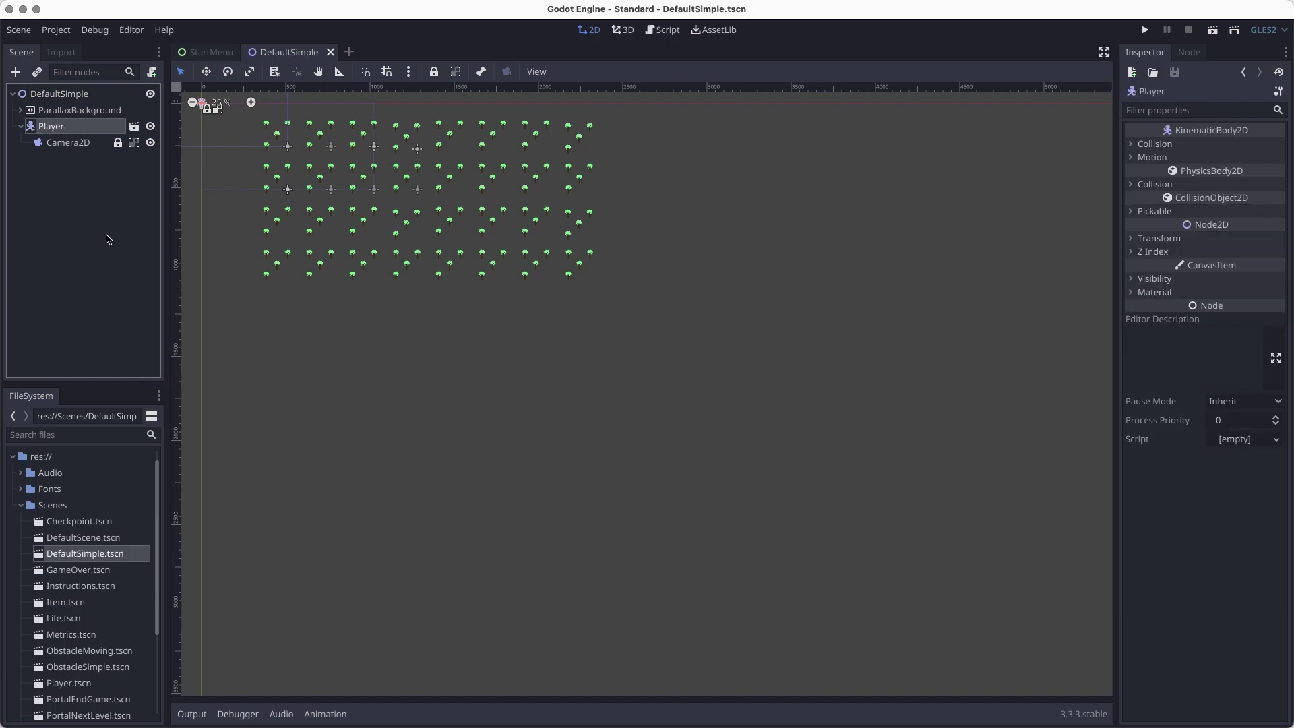
middle_drag(381, 364, 627, 555)
scroll(477, 402, up, 10)
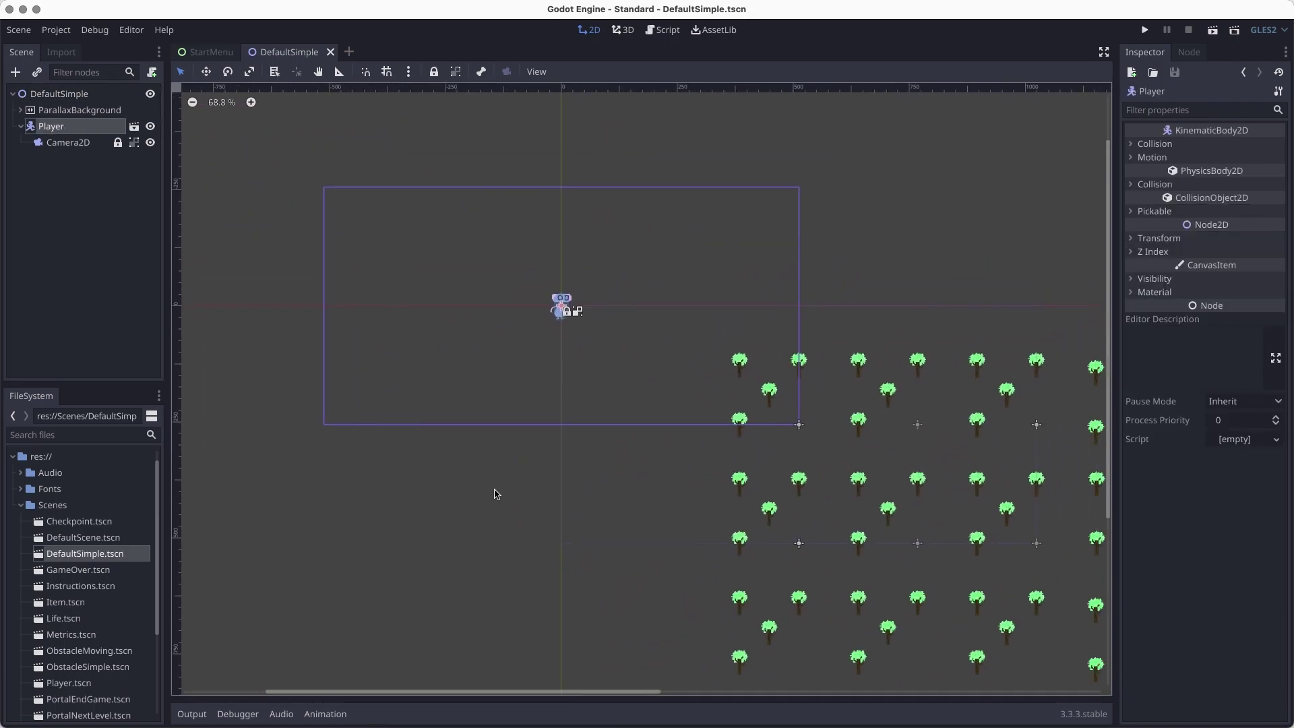
click(1251, 440)
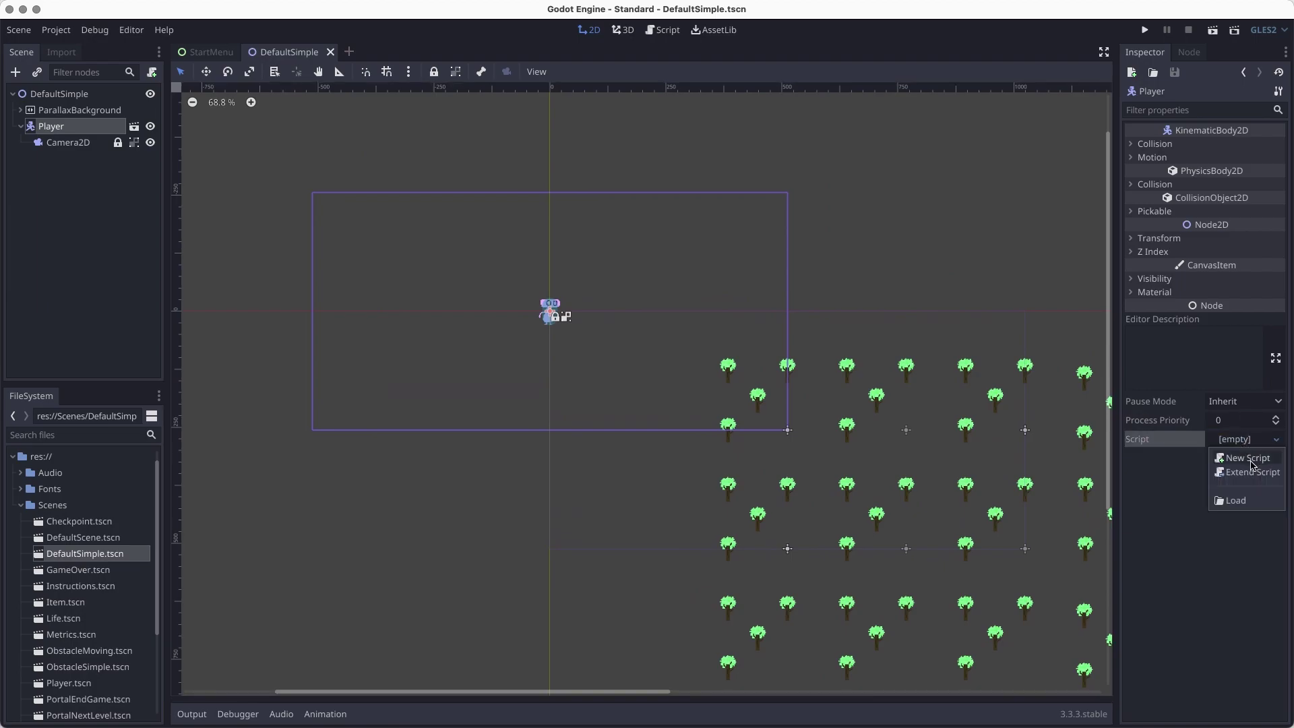
click(1241, 502)
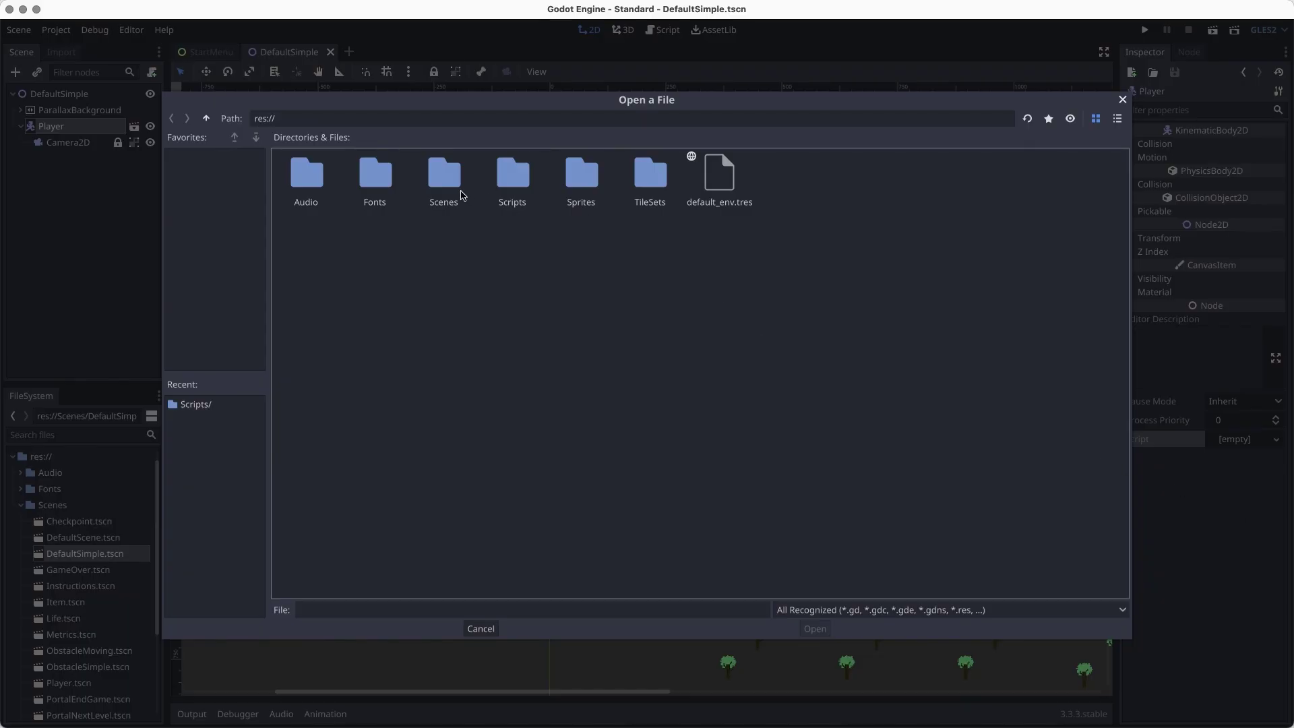
double_click(518, 177)
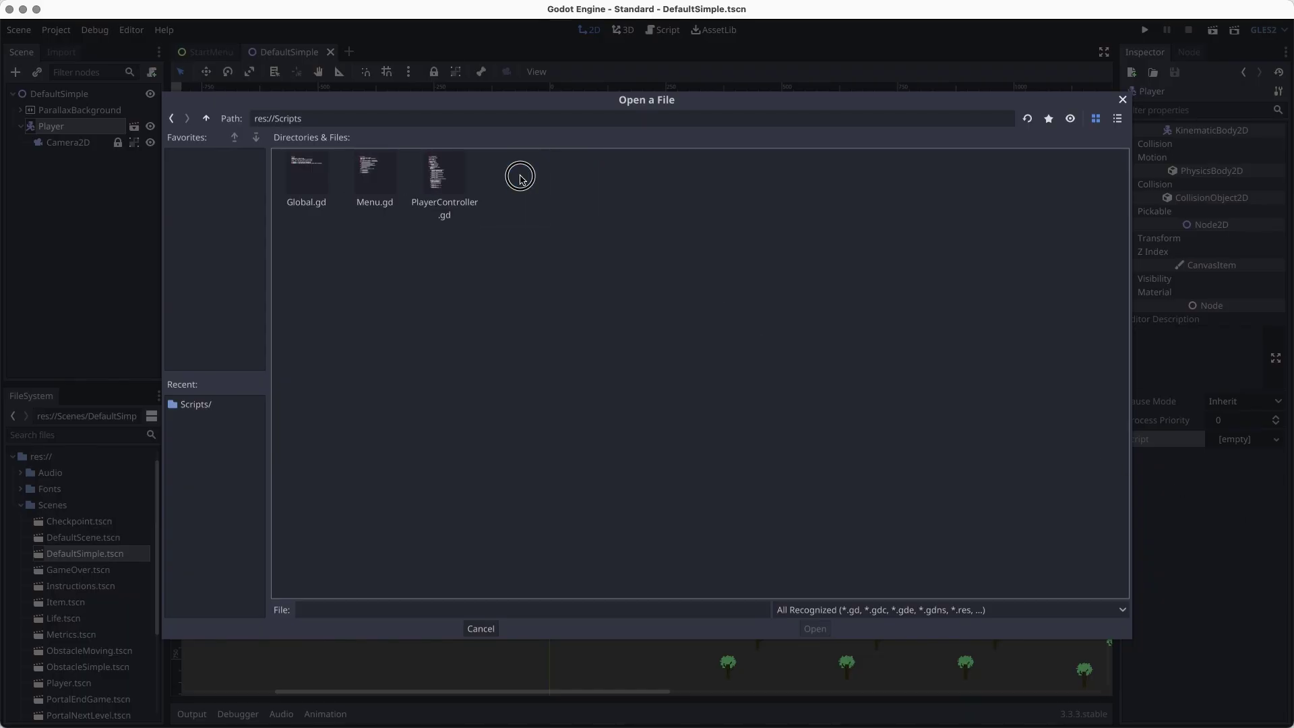
click(444, 174)
click(818, 627)
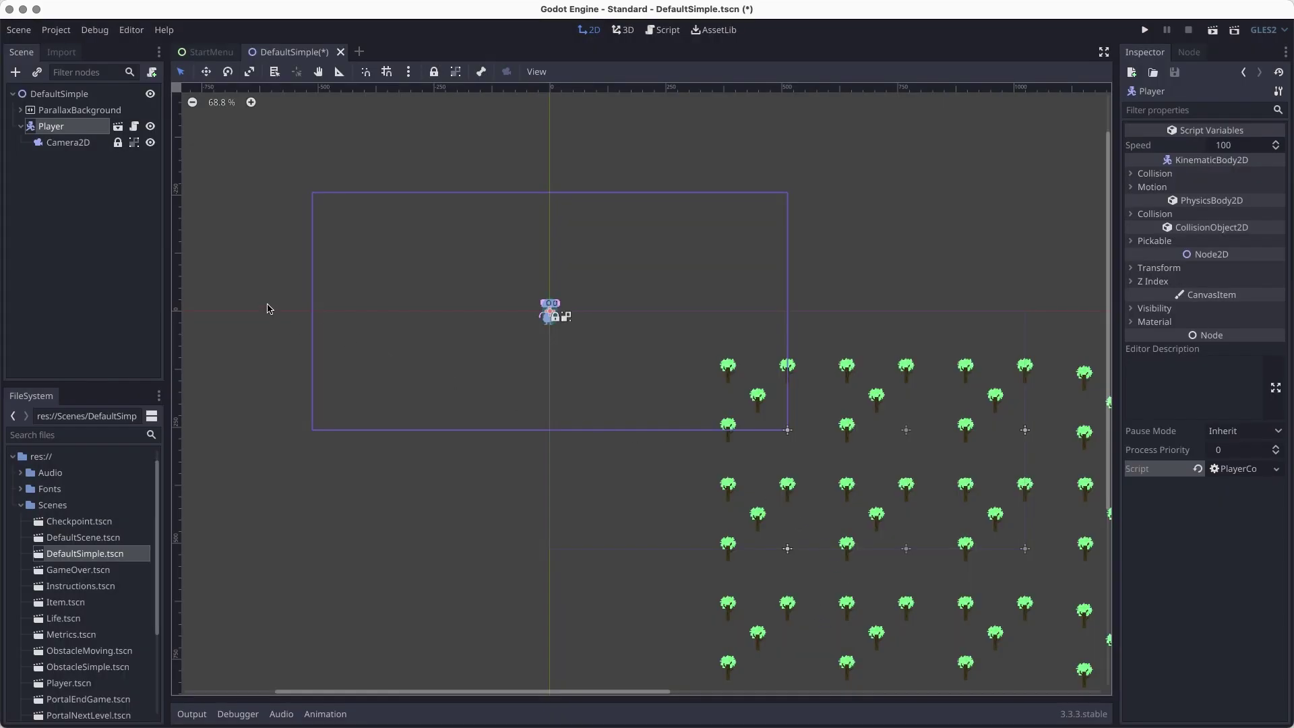
key(super+s)
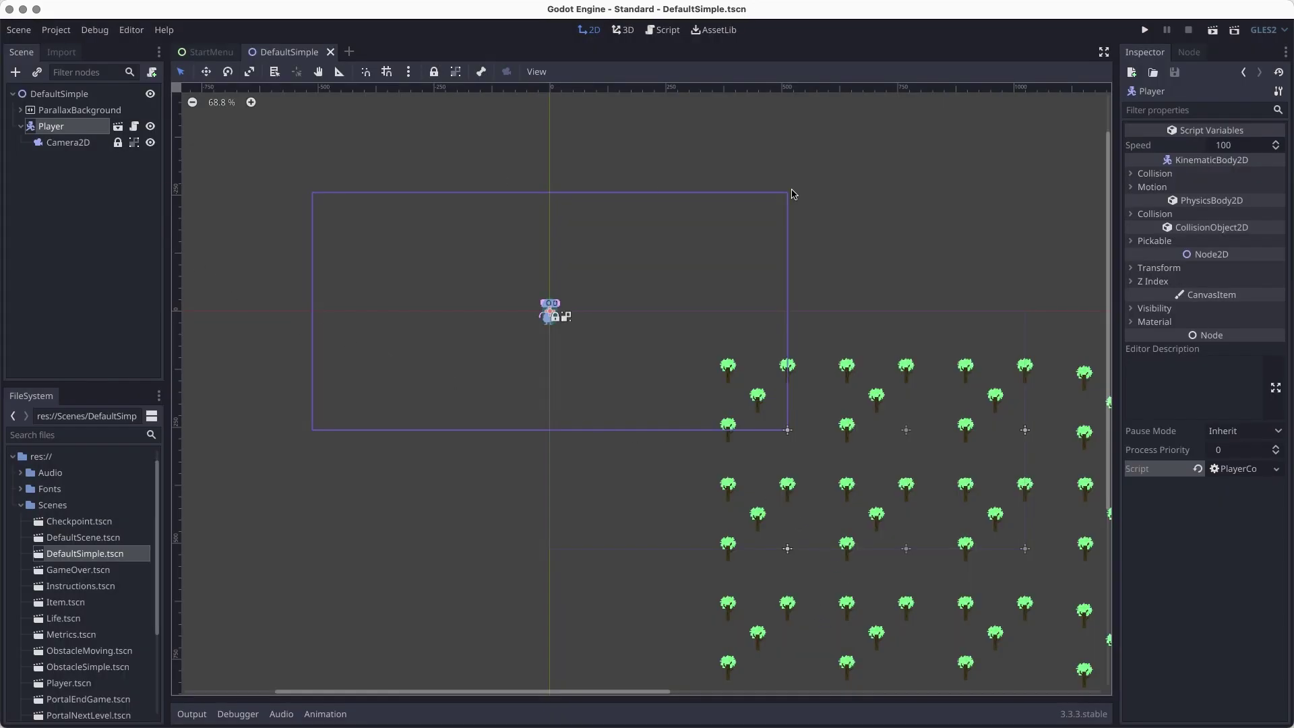
Step: Run the DefaultSimple scene, test moving the player left and up, and close the game window
click(1214, 31)
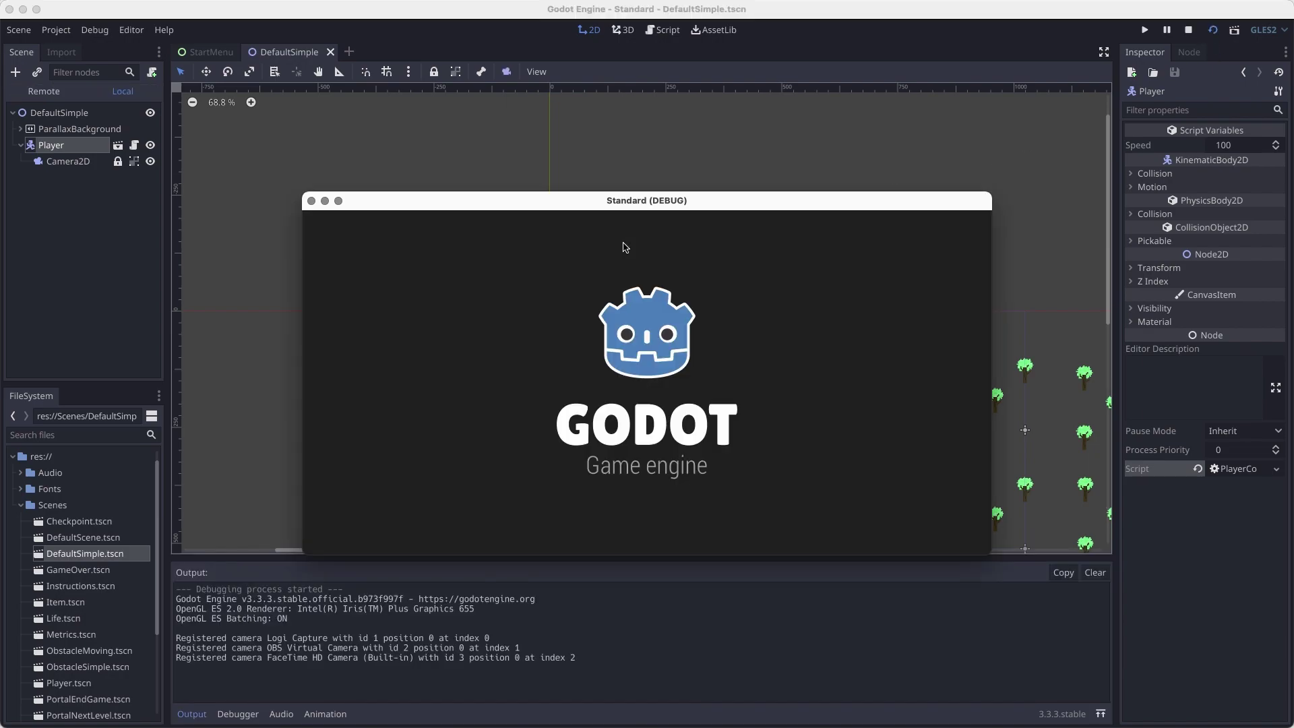
key(Left)
key(Up)
key(Left)
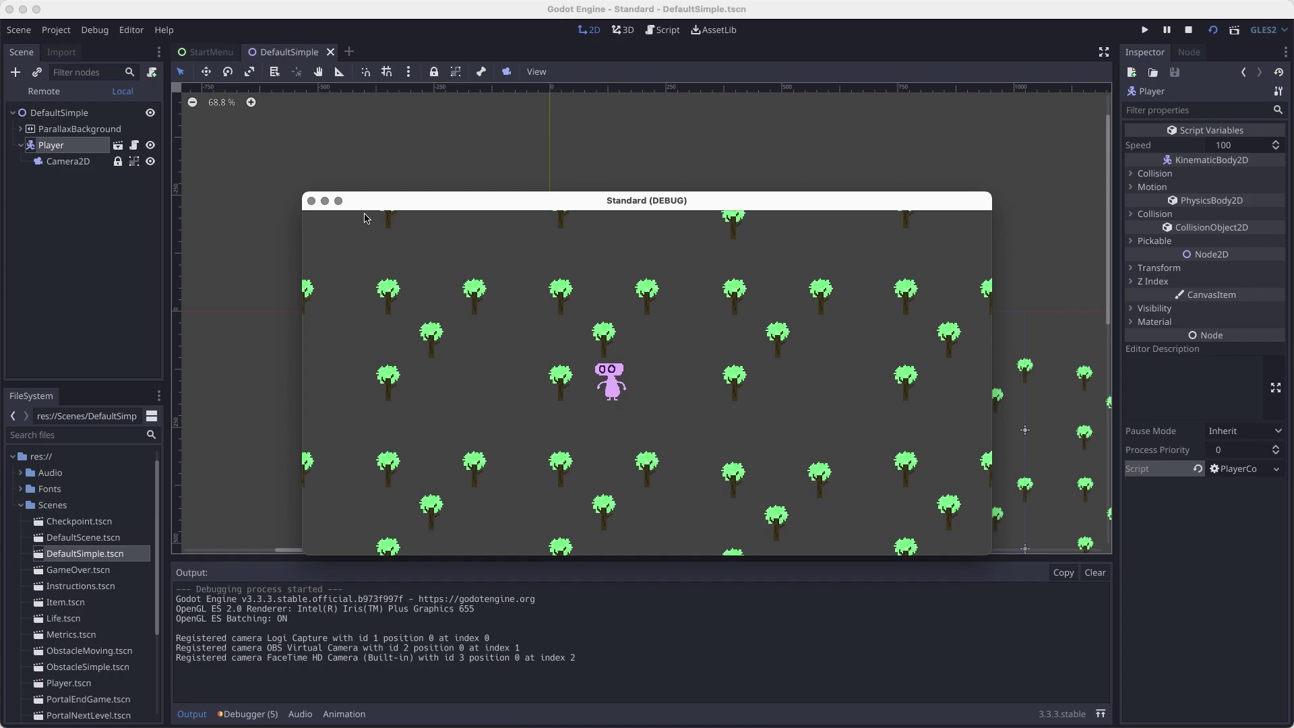
click(311, 201)
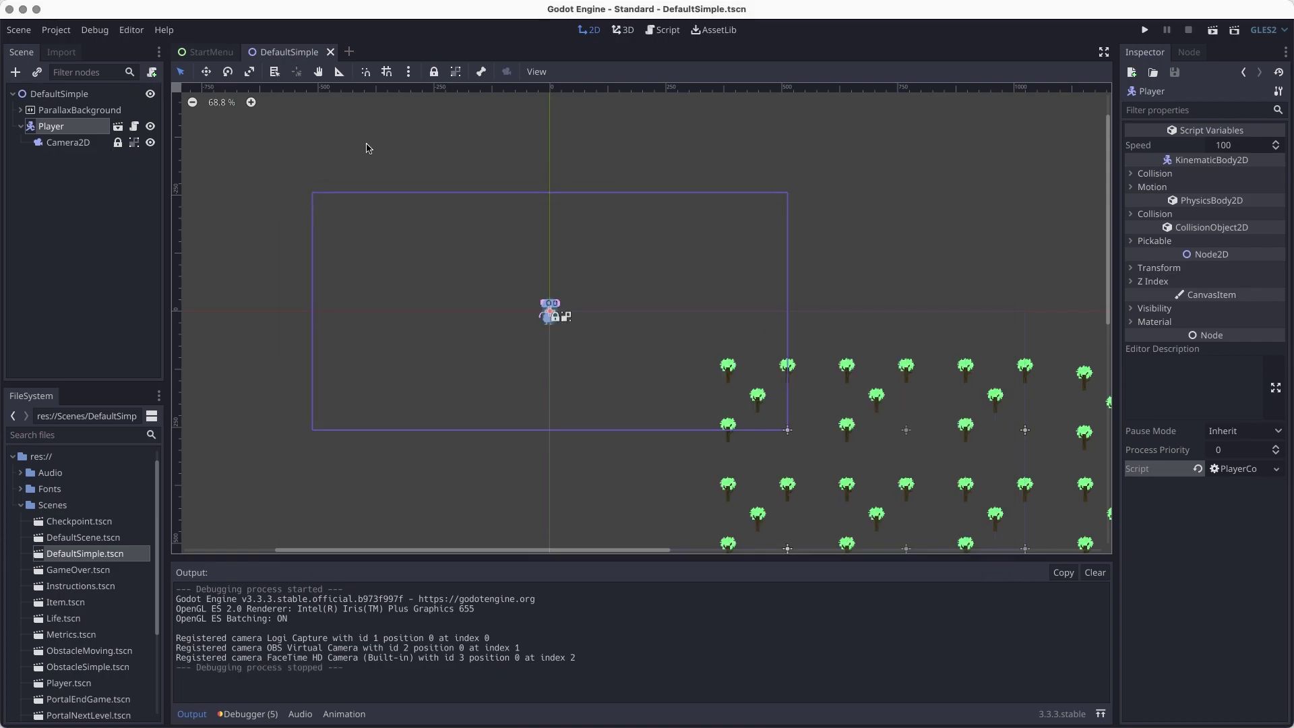
Step: Set the Player node's Speed script variable to 200 and save the scene
click(1232, 147)
text(200)
key(Return)
key(super+s)
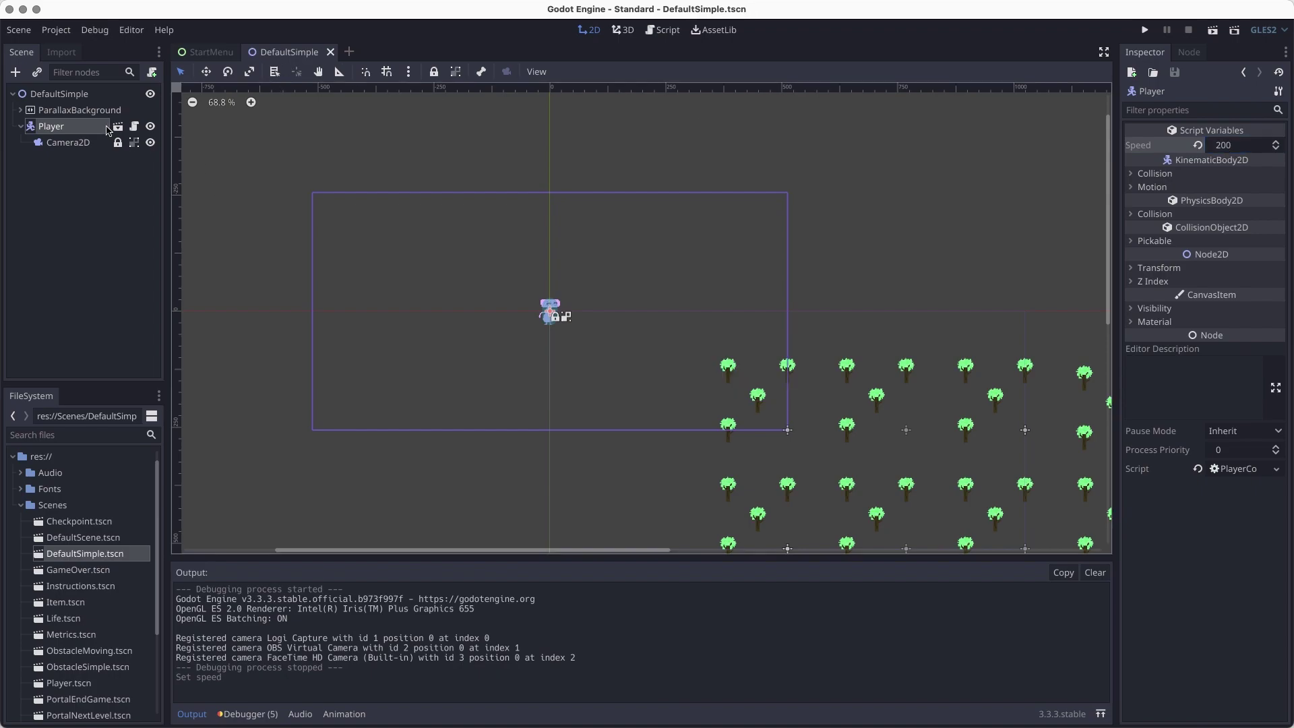
Step: Add a Node2D child to the DefaultSimple root and make it the first node, above ParallaxBackground
click(59, 95)
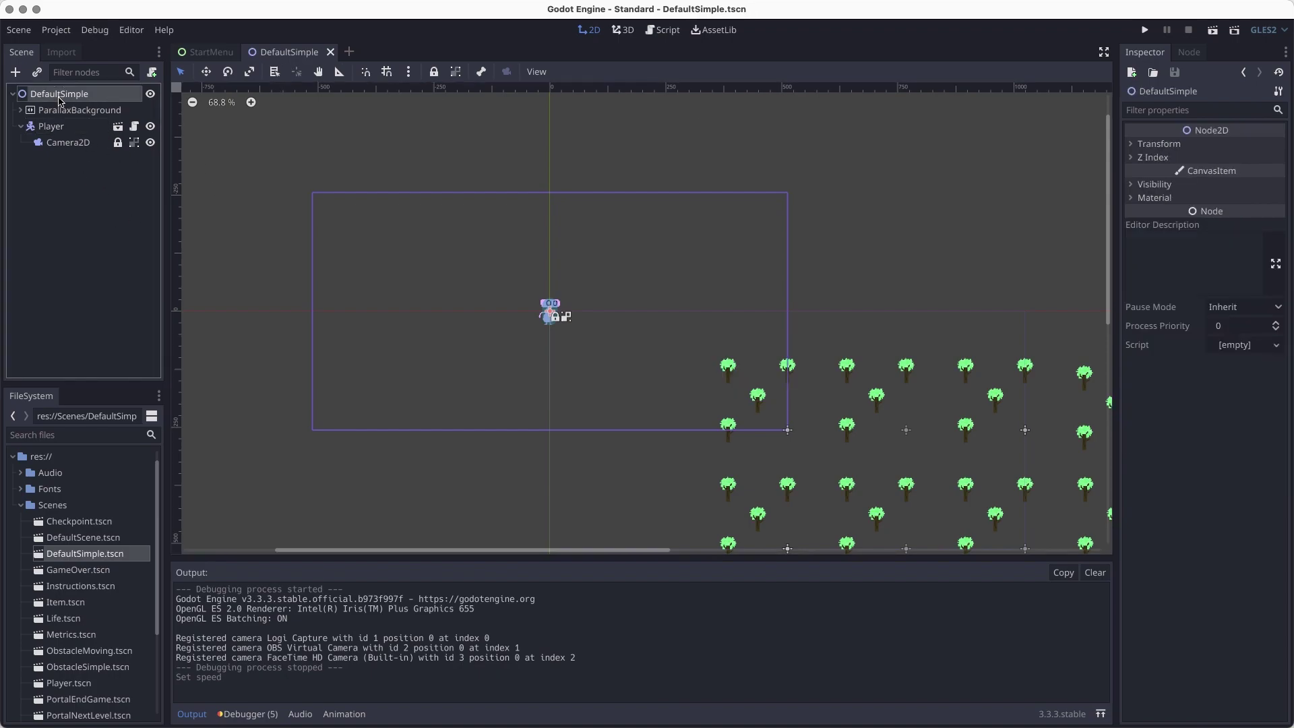
right_click(61, 99)
click(90, 107)
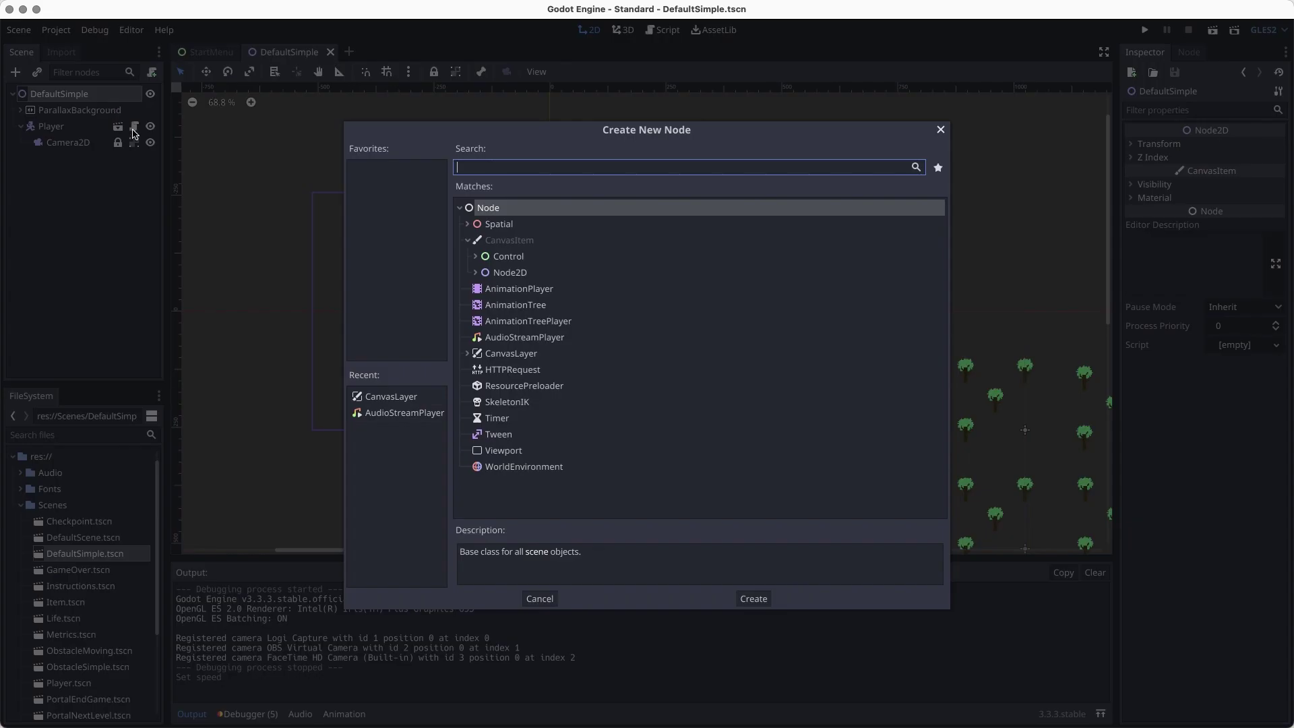
click(509, 276)
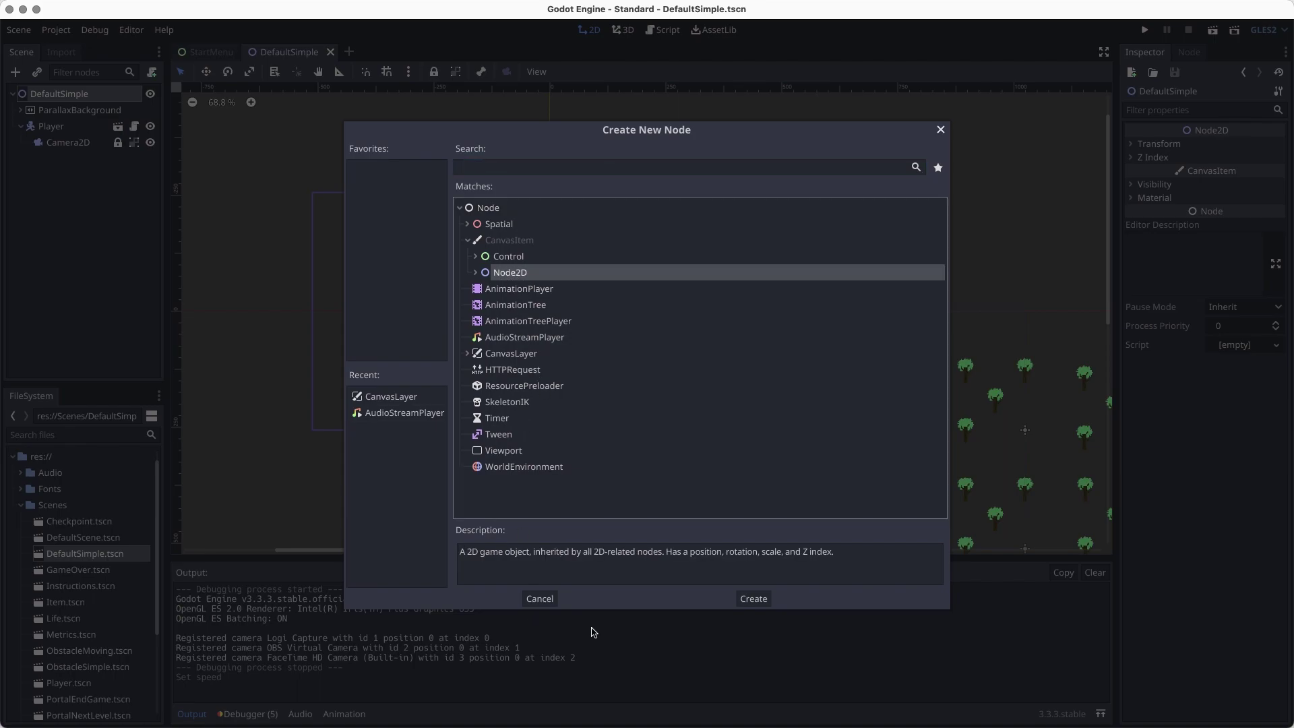
click(767, 601)
drag(50, 159, 54, 101)
Step: Rename the new Node2D as SceneManager and save the scene
double_click(67, 110)
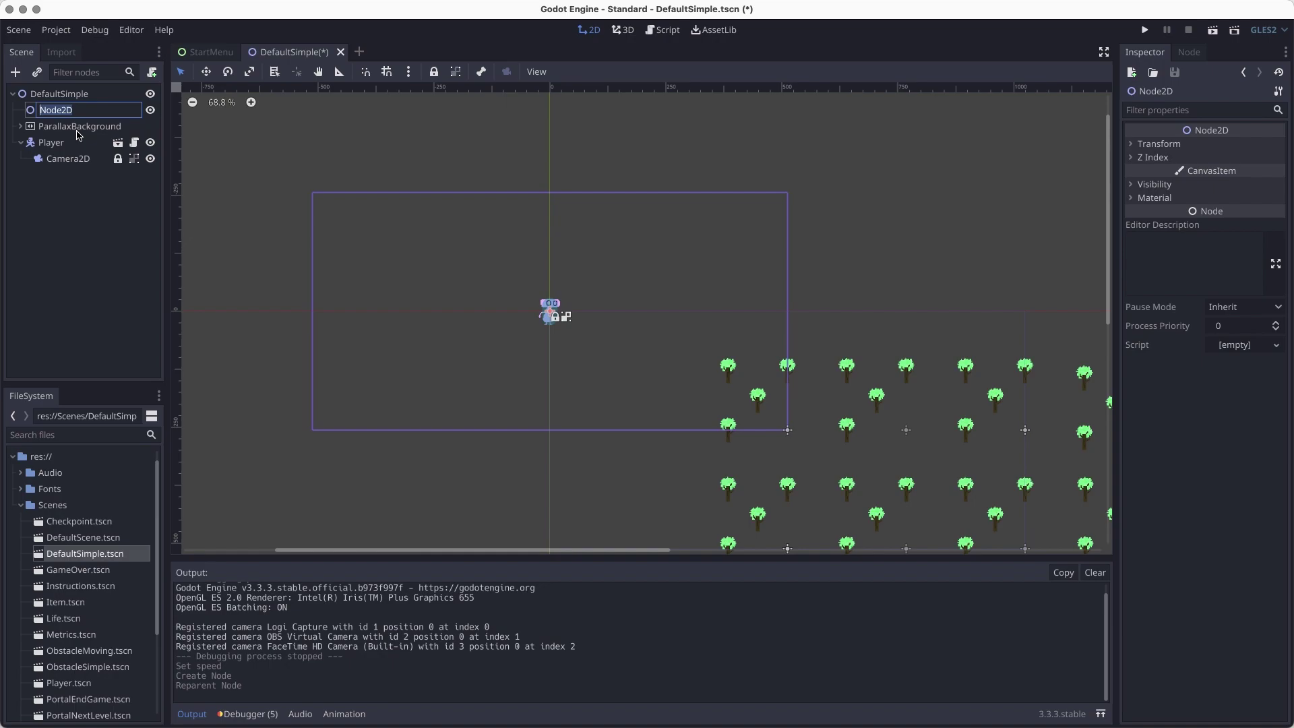
text(SceneManager)
key(Return)
key(super+s)
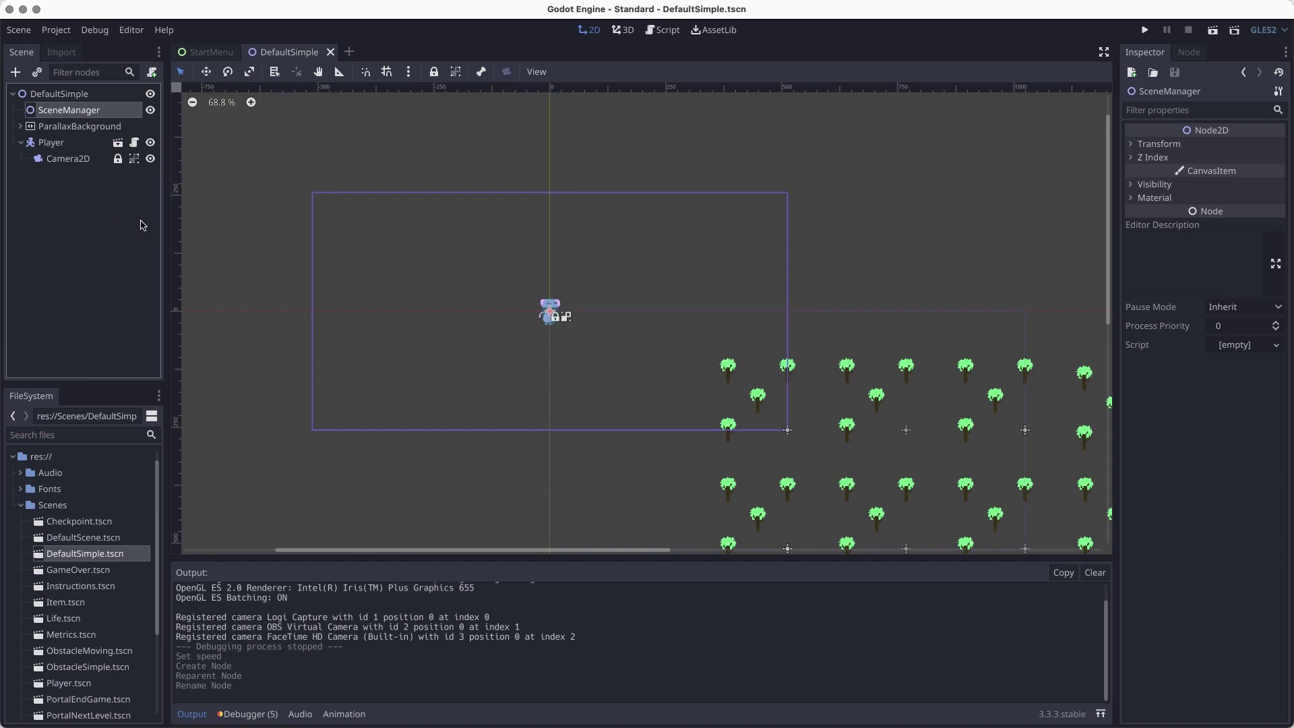
Step: Add a CanvasLayer child node to the DefaultSimple root
click(63, 96)
right_click(64, 100)
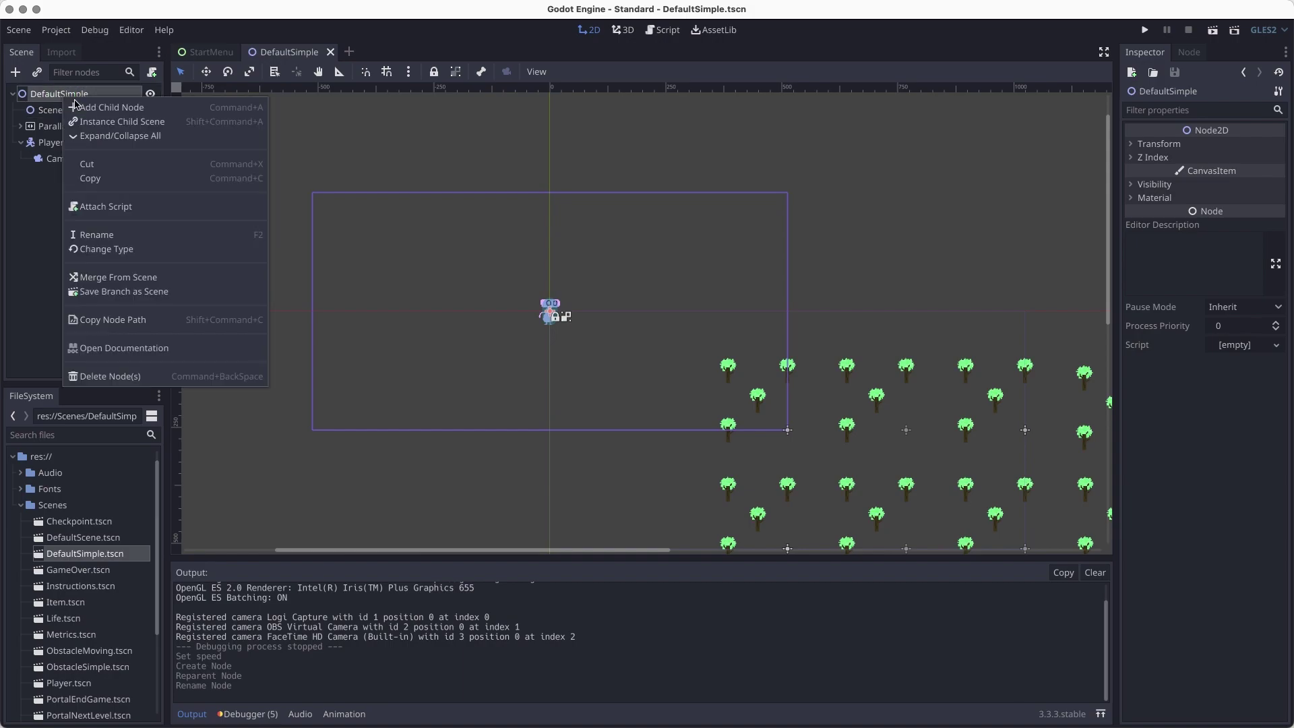
click(88, 106)
click(513, 356)
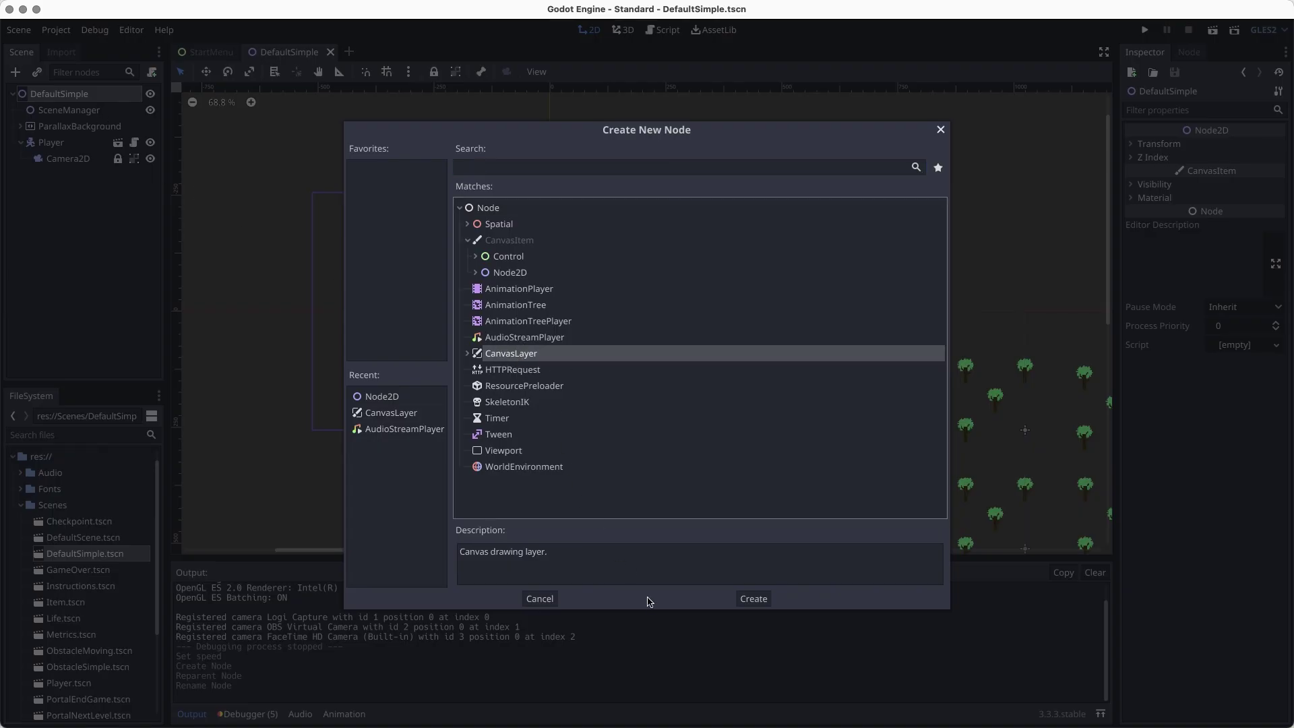
click(767, 600)
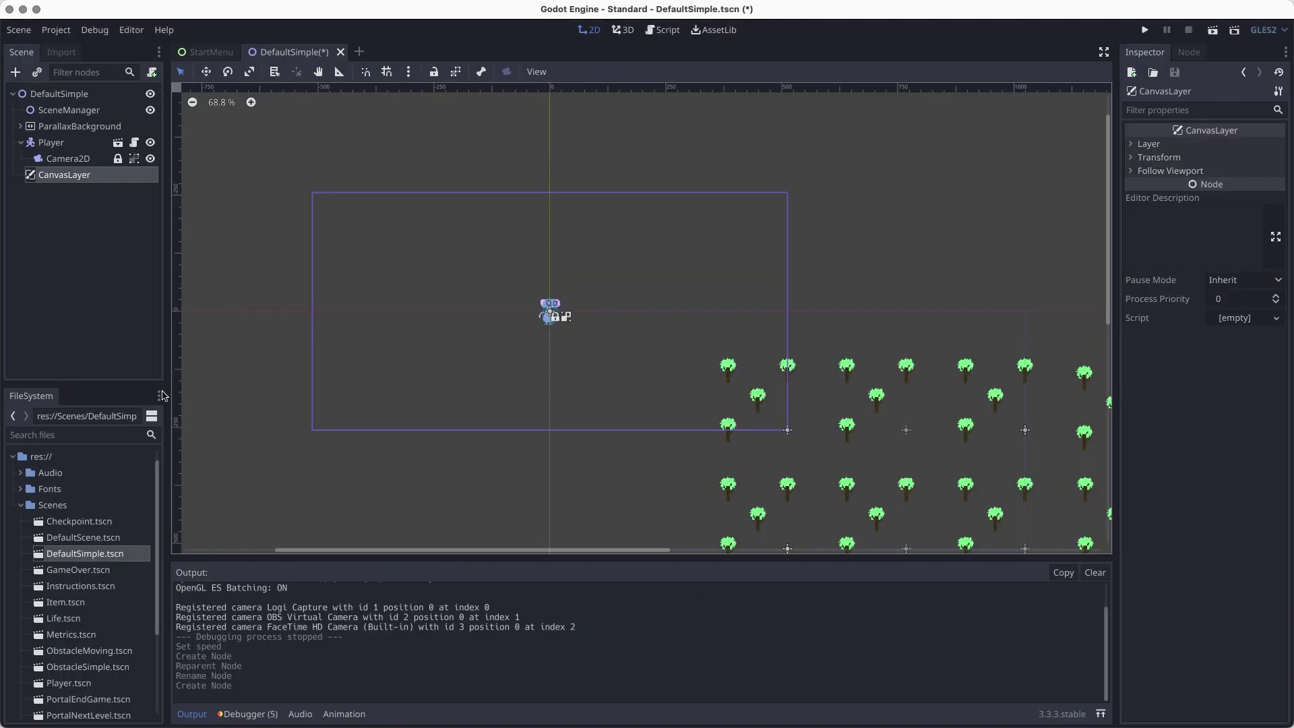
Step: Rename the CanvasLayer node as UI and save the scene
click(66, 177)
text(UI)
key(Return)
key(super+s)
Step: Reorder the UI node so it sits directly below SceneManager and above ParallaxBackground
click(34, 181)
drag(46, 133, 46, 121)
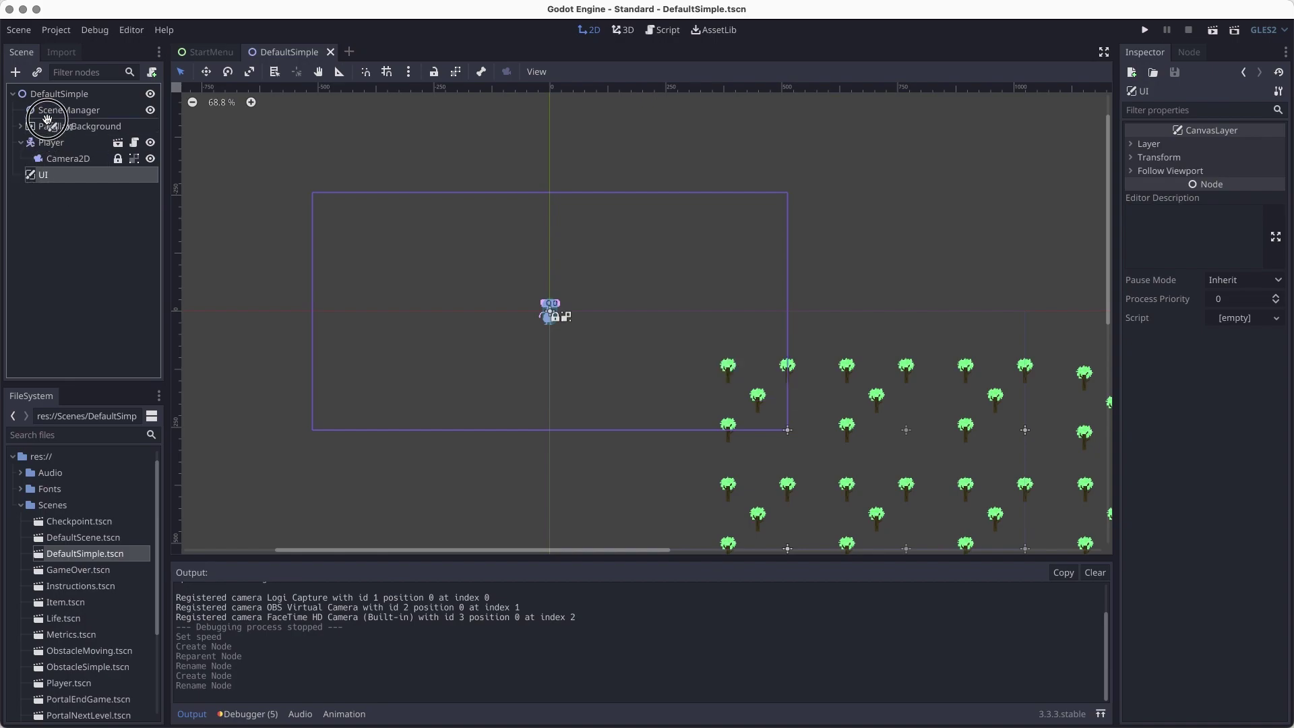
click(48, 125)
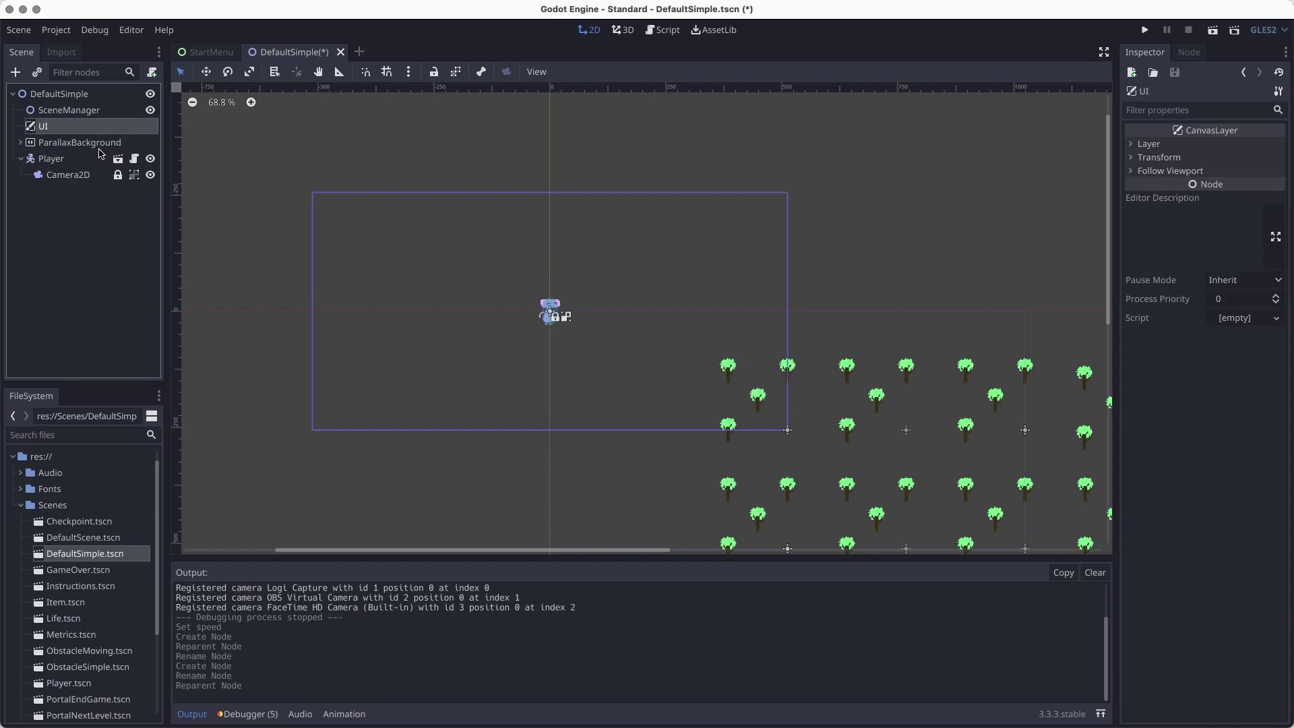
Step: Instance the GameOver.tscn scene as a child of the UI node and save the scene
right_click(85, 129)
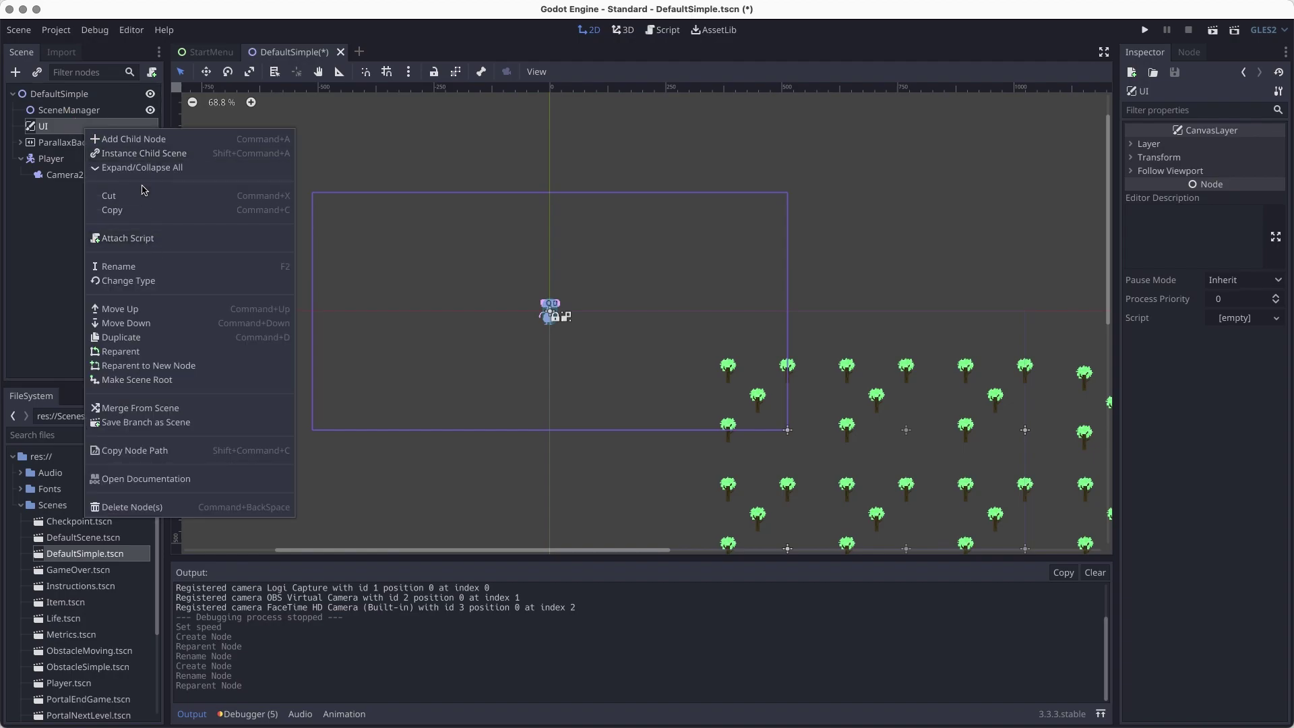
click(143, 153)
text(game)
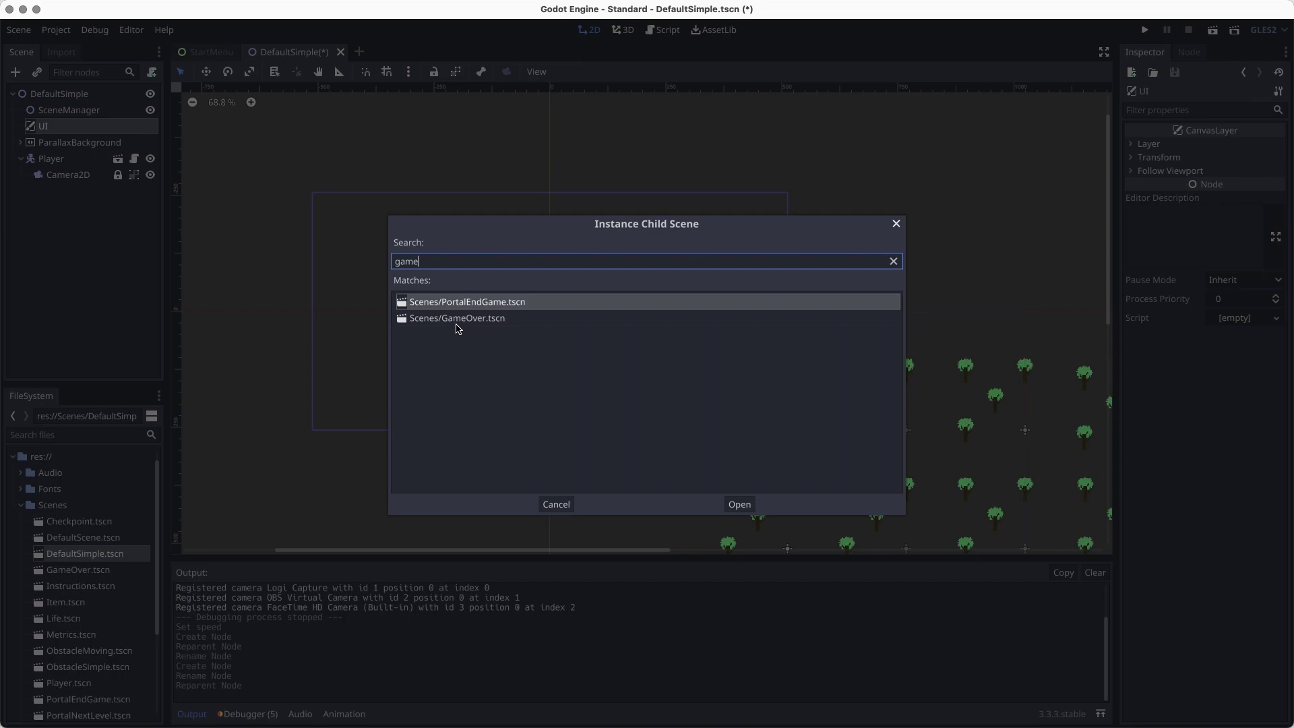
click(457, 322)
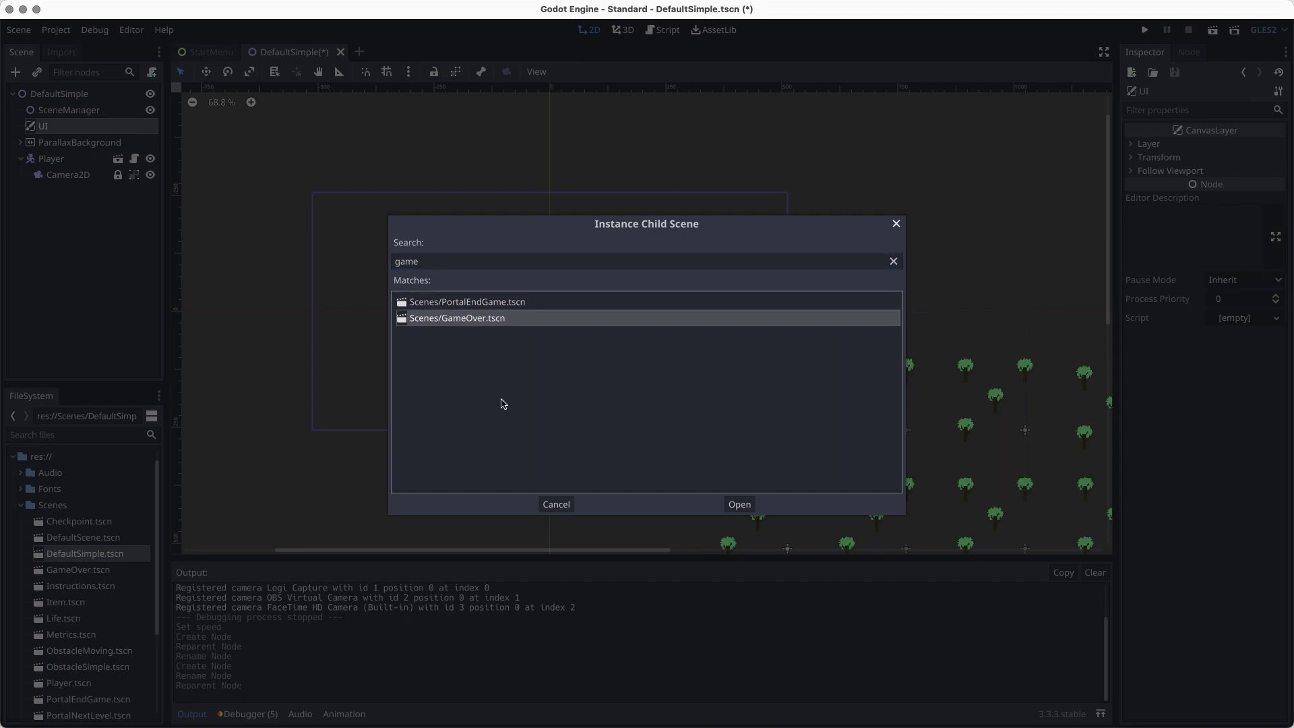
click(747, 504)
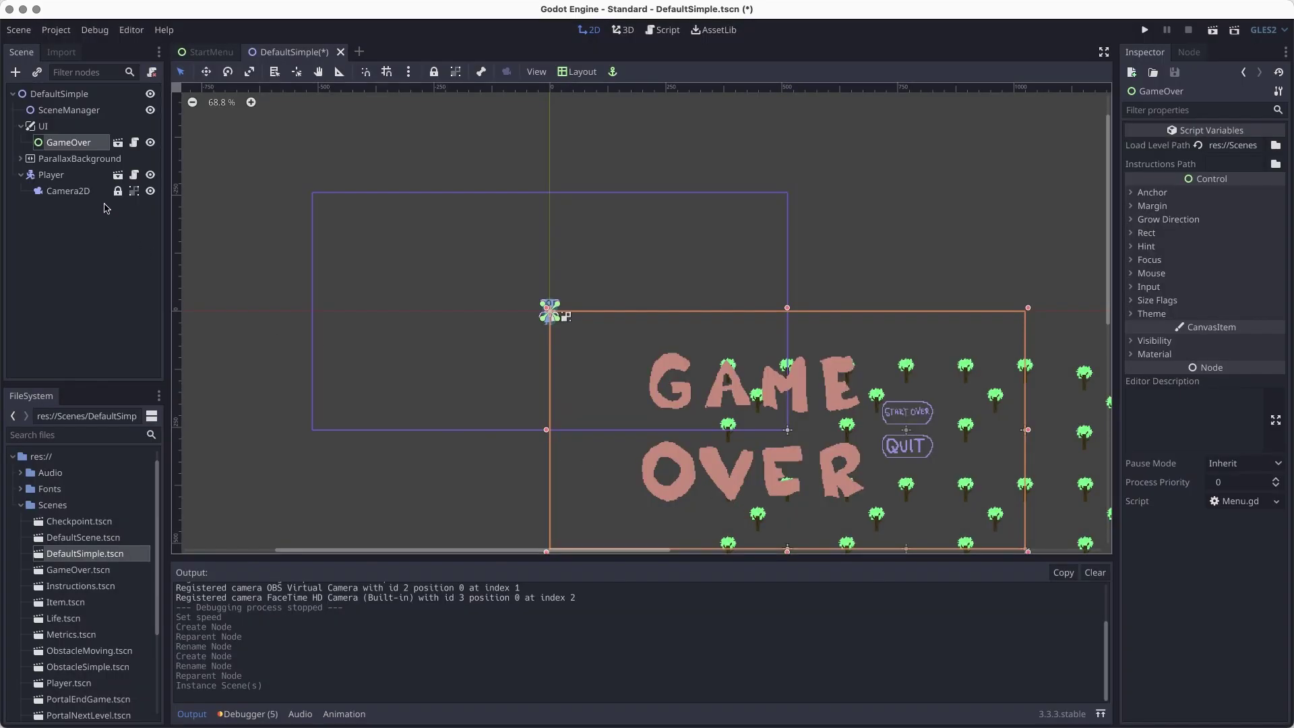
scroll(586, 358, down, 2)
scroll(650, 362, up, 3)
key(ctrl+s)
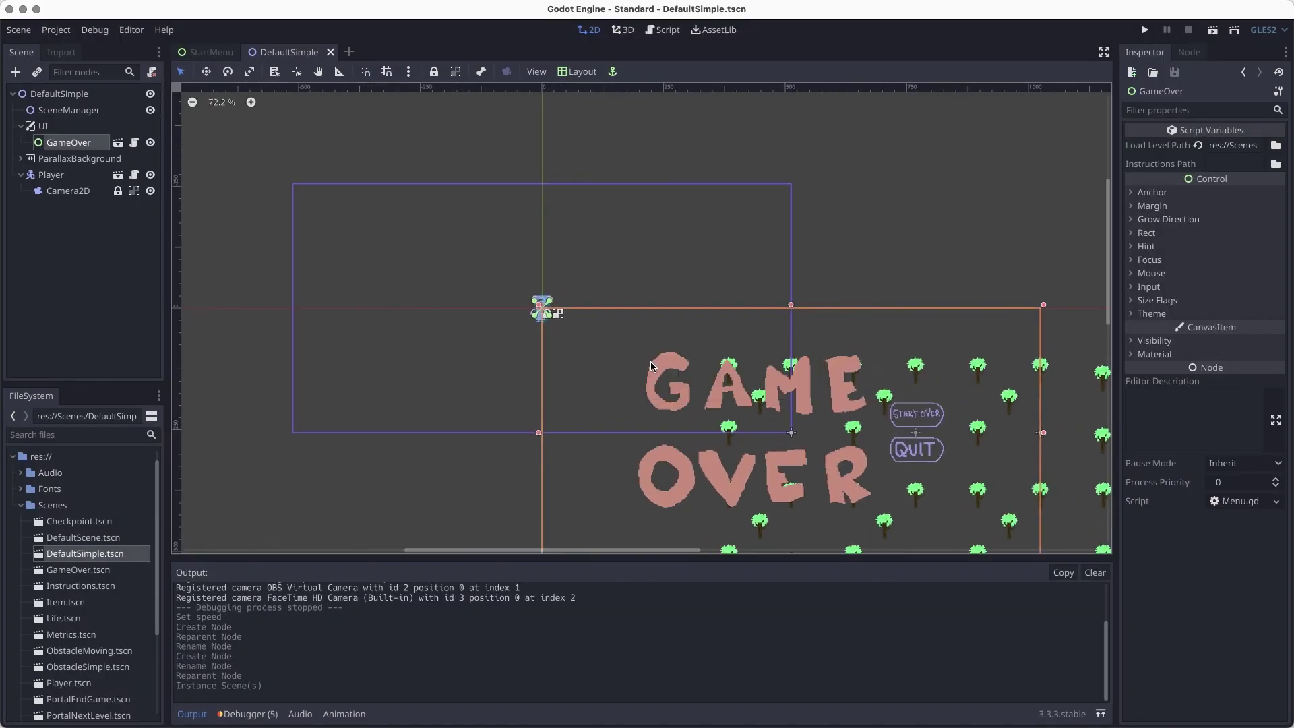
Step: Attach a new GDScript to the SceneManager node, created as SceneManager.gd in the res://Scripts folder with the Empty template
click(60, 111)
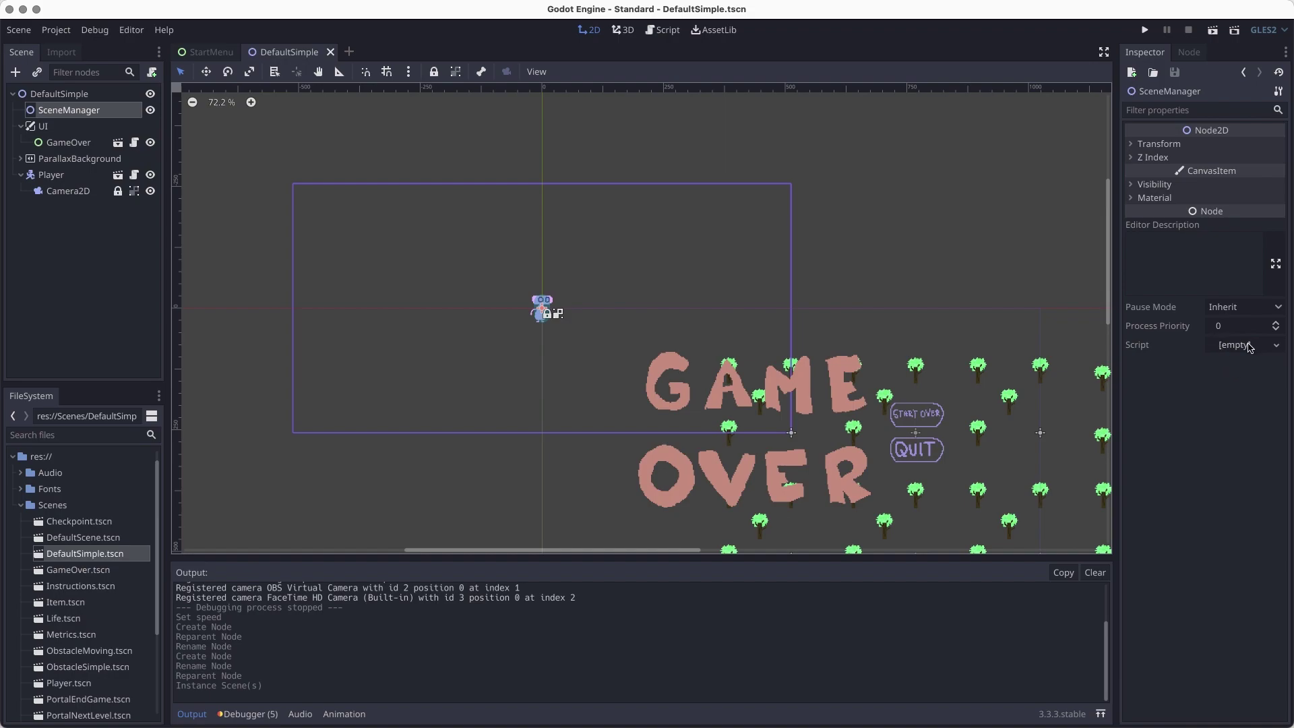
click(1249, 346)
click(1247, 369)
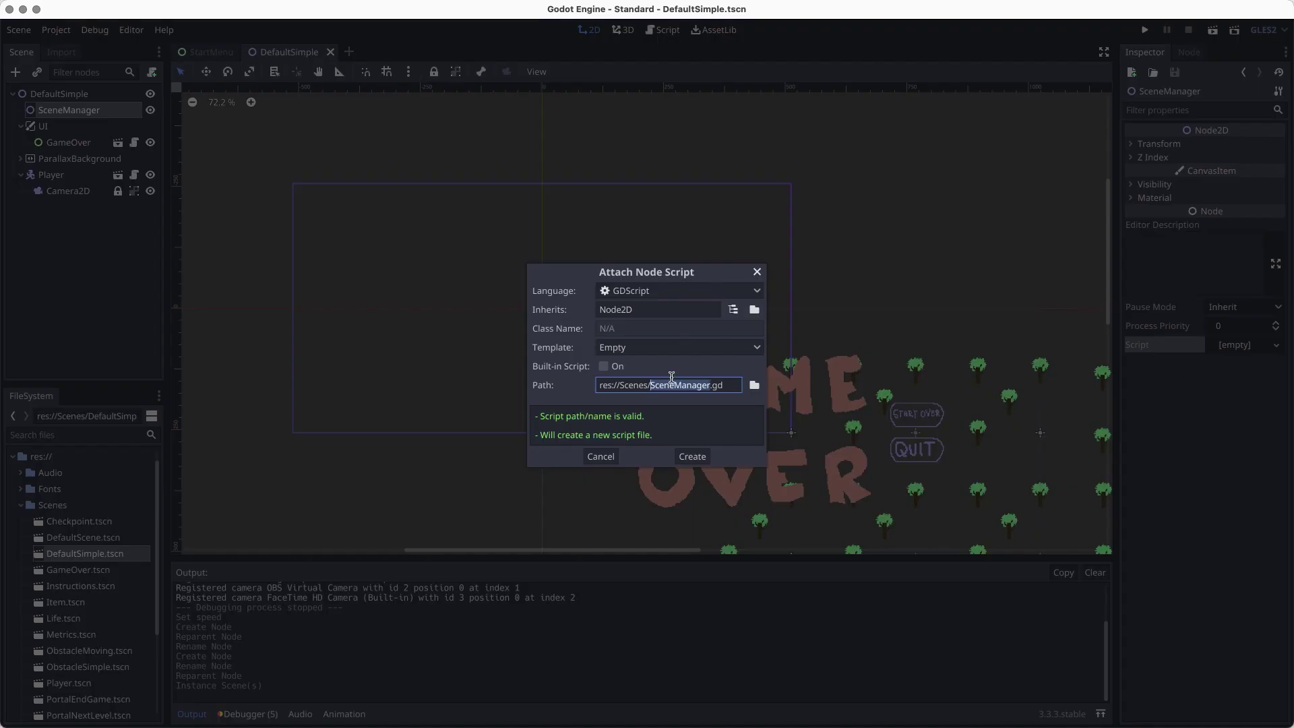
click(753, 385)
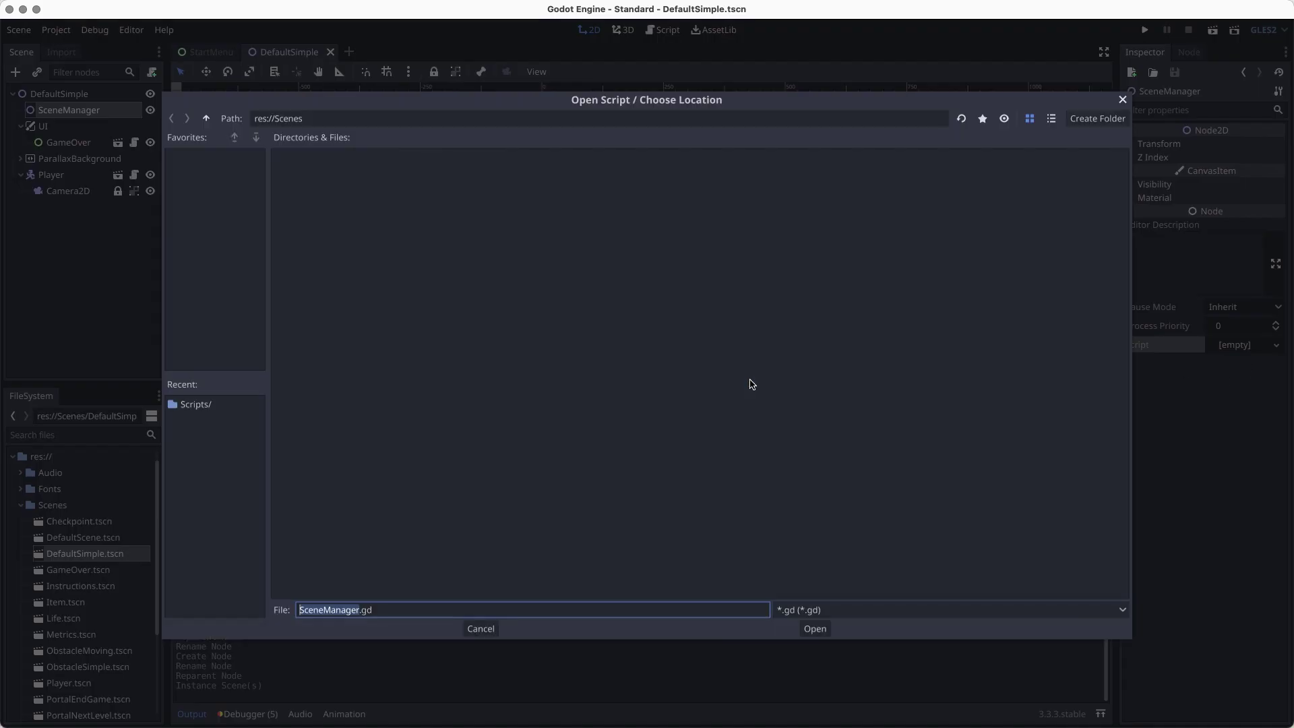
click(186, 405)
click(816, 629)
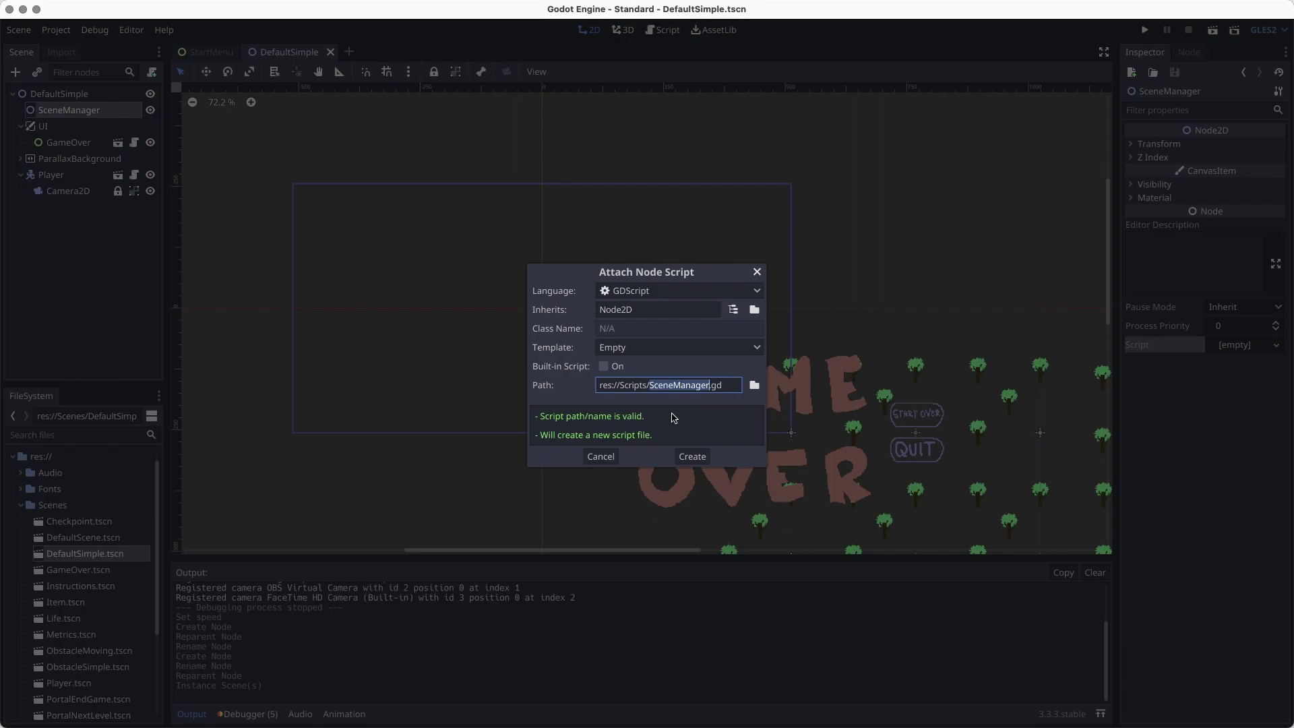
click(693, 457)
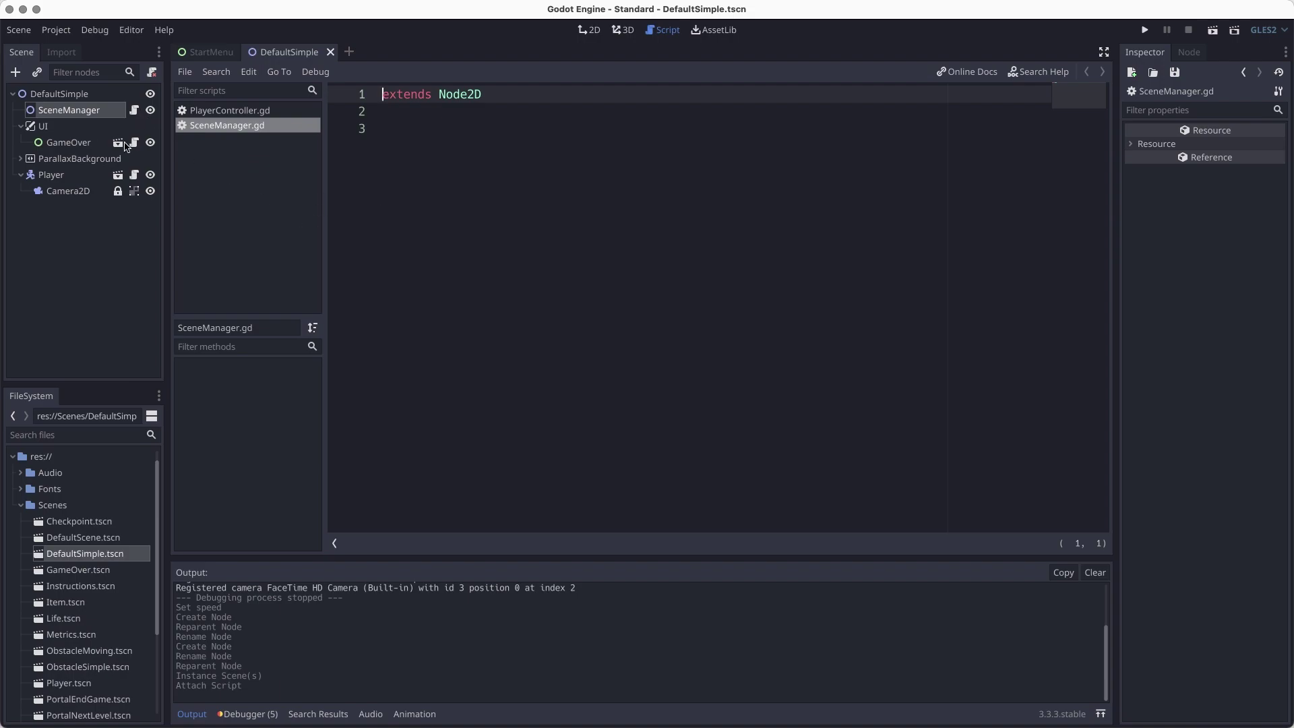
Step: Switch to a blank black whiteboard and handwrite the heading "Global" near its upper-left corner
key(ctrl+shift+b)
mouse_move(143, 47)
mouse_down()
mouse_move(150, 76)
mouse_move(203, 89)
mouse_move(222, 37)
mouse_move(233, 88)
mouse_up()
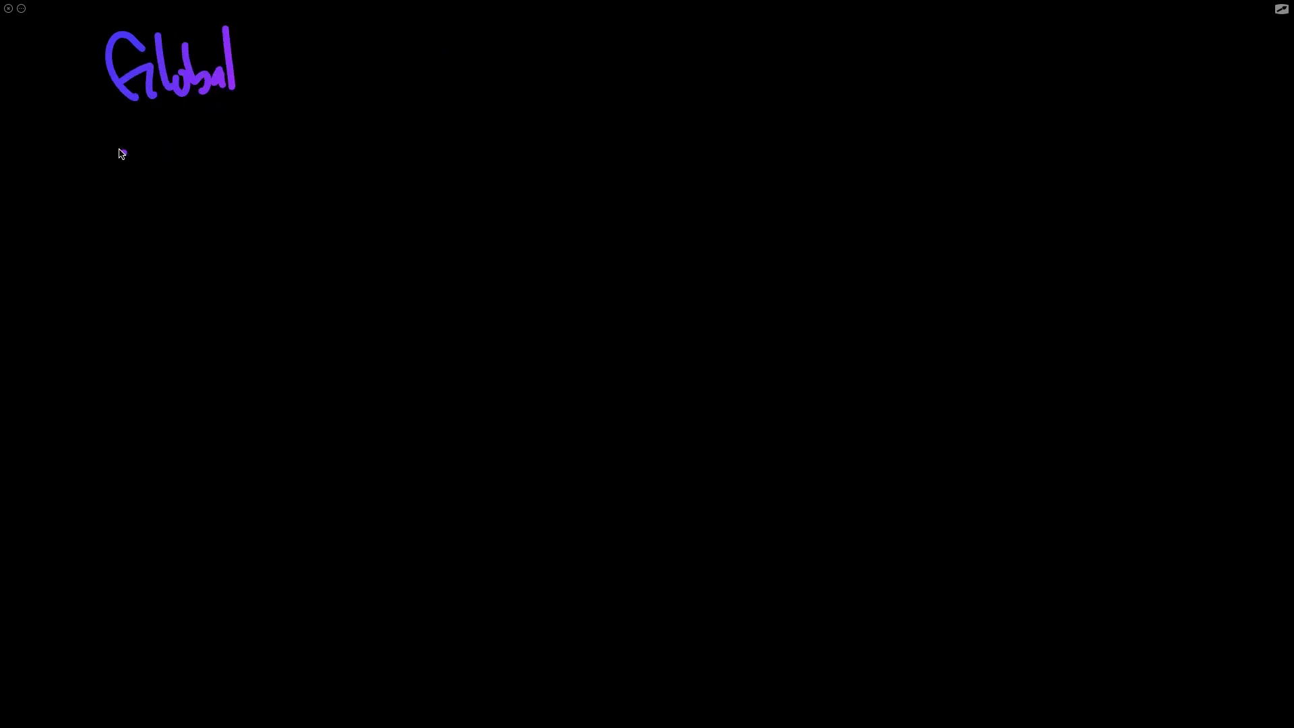